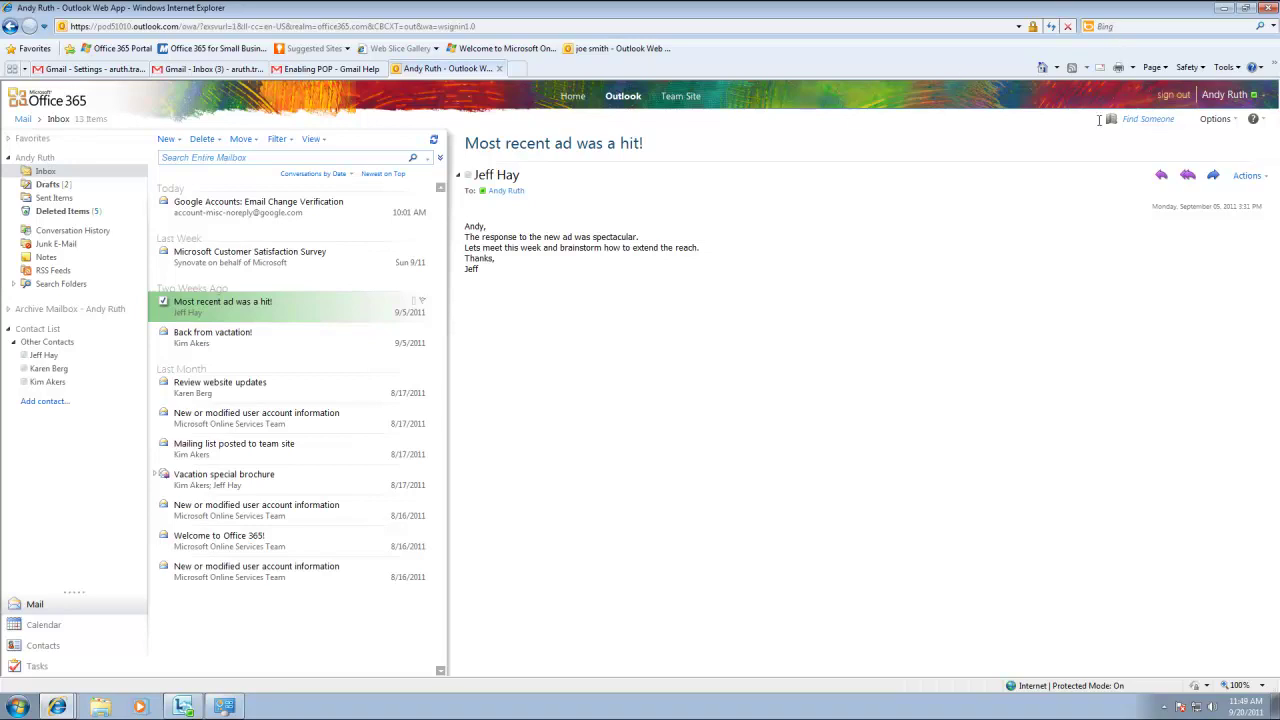
# Go to Connected Accounts in Outlook's full options and start a new account connection.
pyautogui.click(1218, 125)
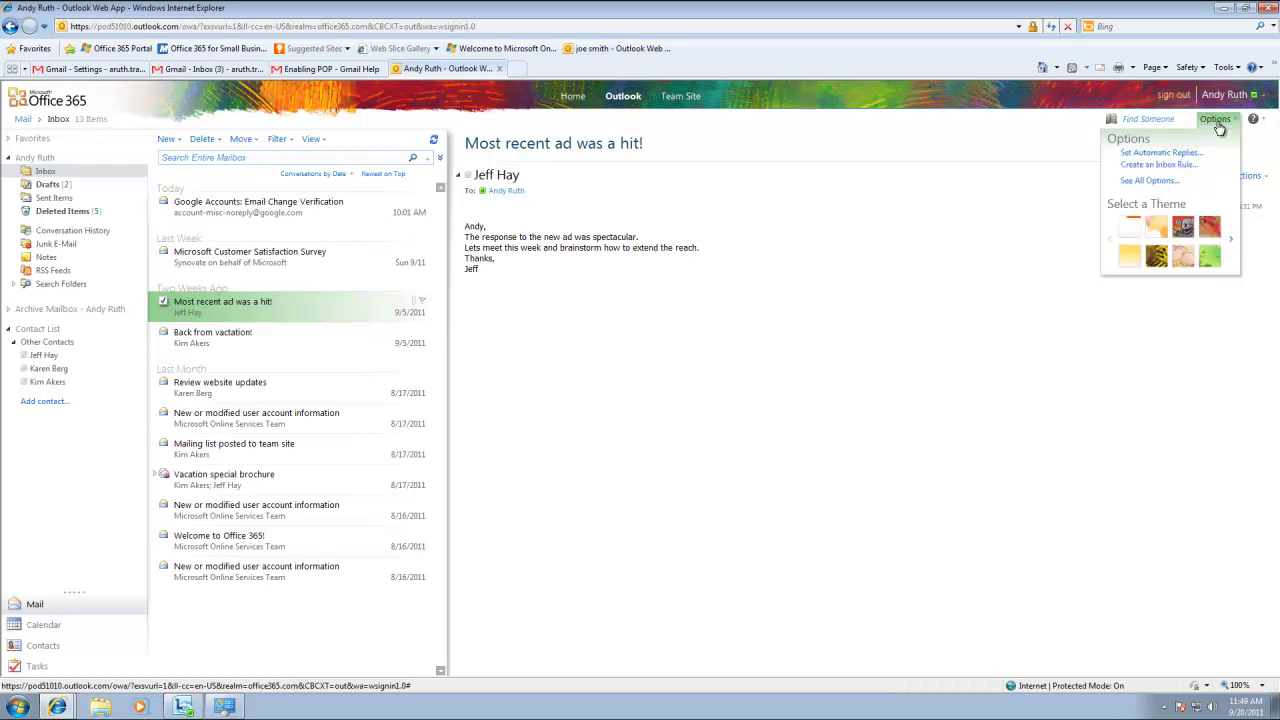
pyautogui.click(1152, 182)
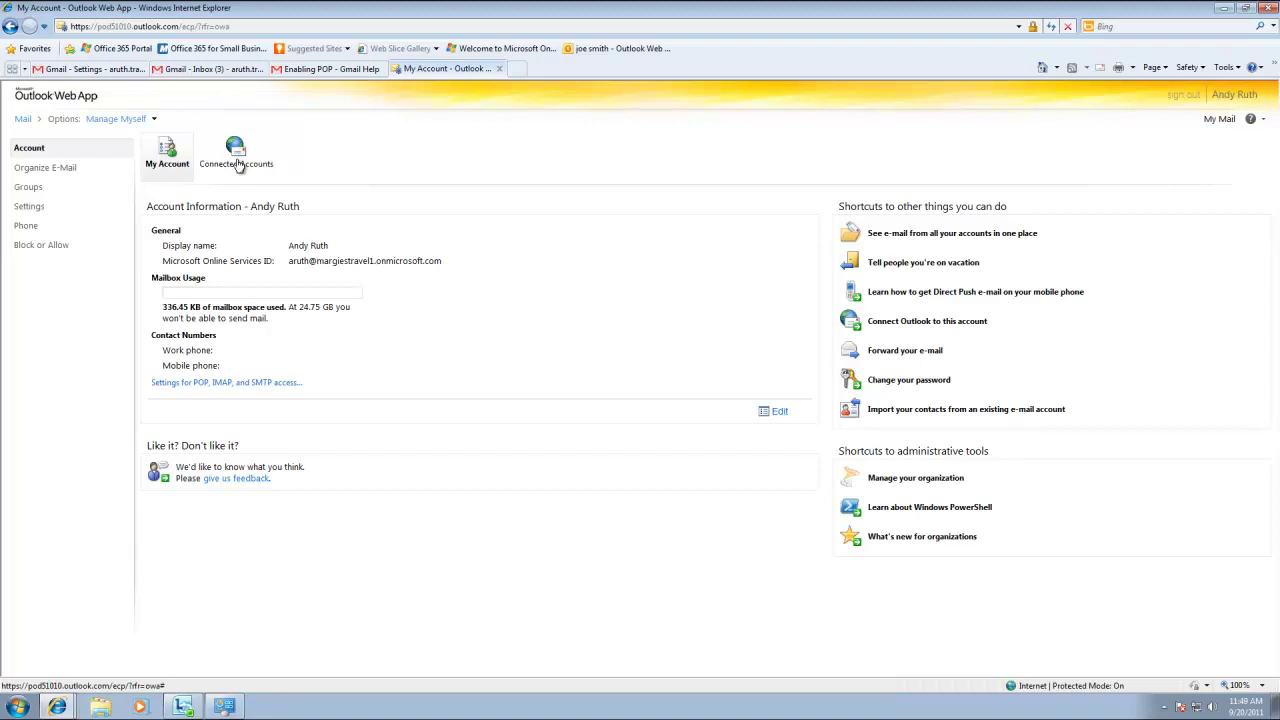
pyautogui.click(236, 160)
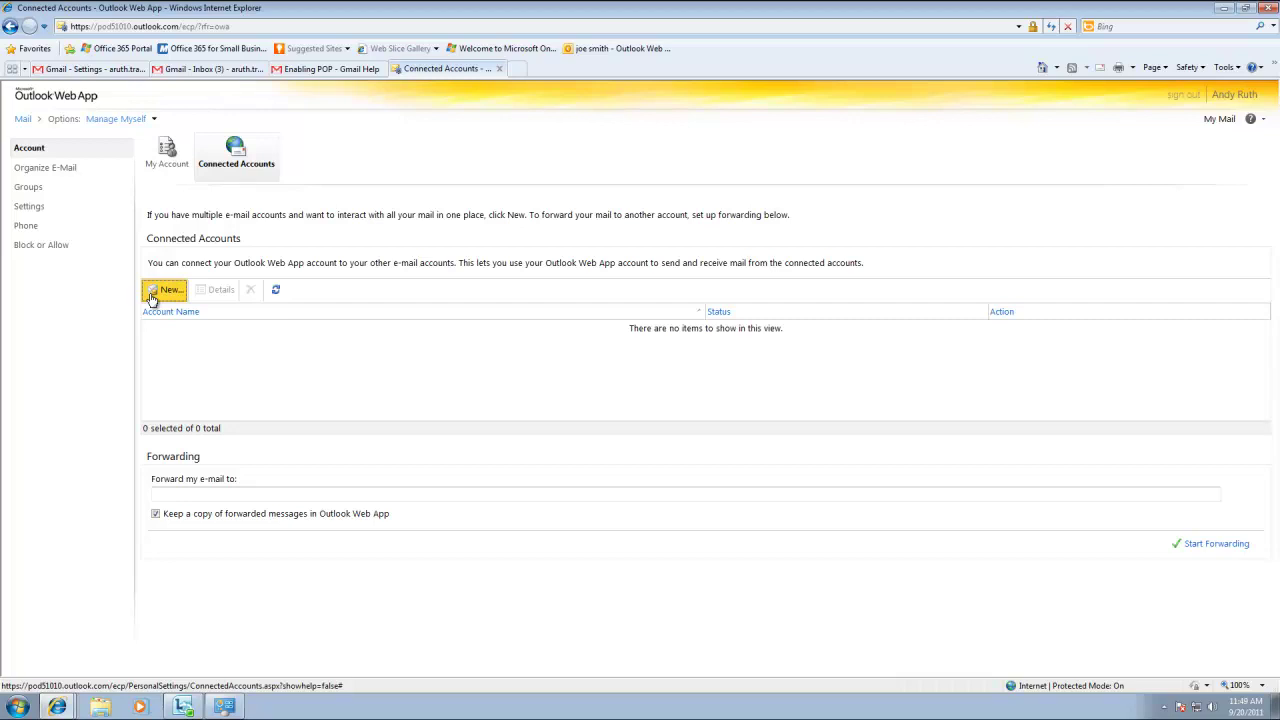
pyautogui.click(165, 290)
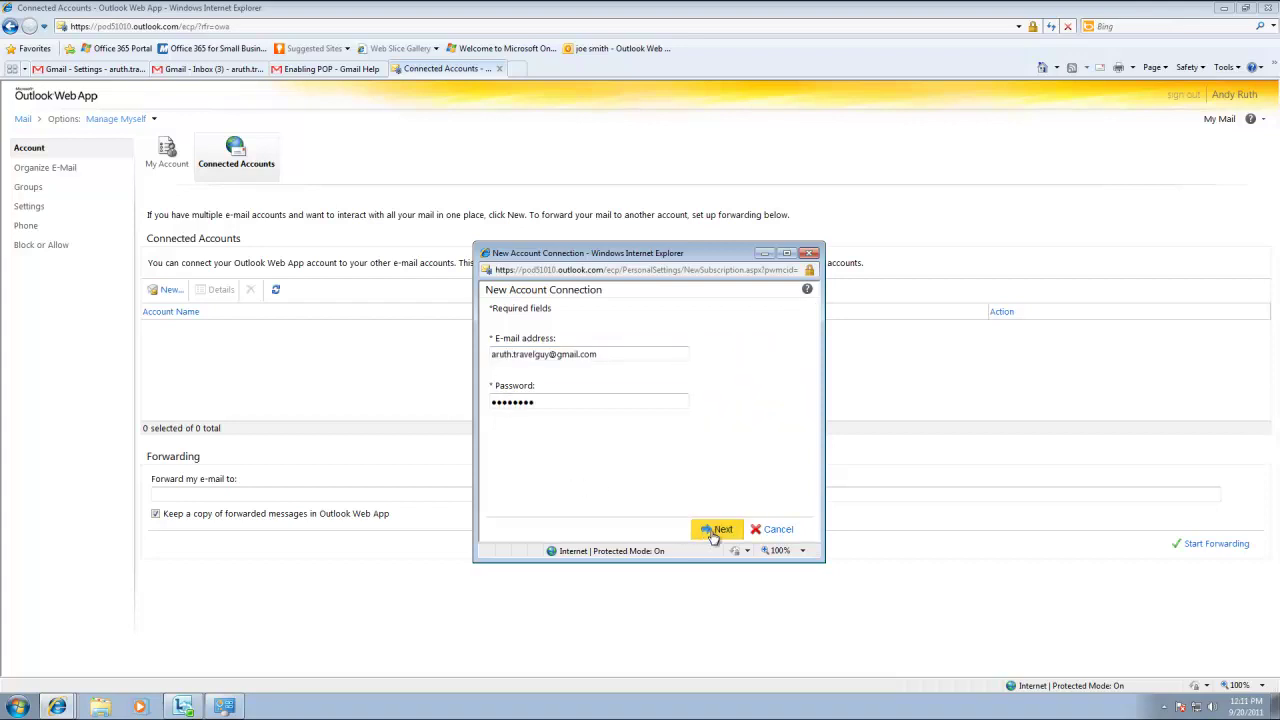
# Submit the Gmail account details, finish the connection, and return to the Mail inbox.
pyautogui.click(718, 530)
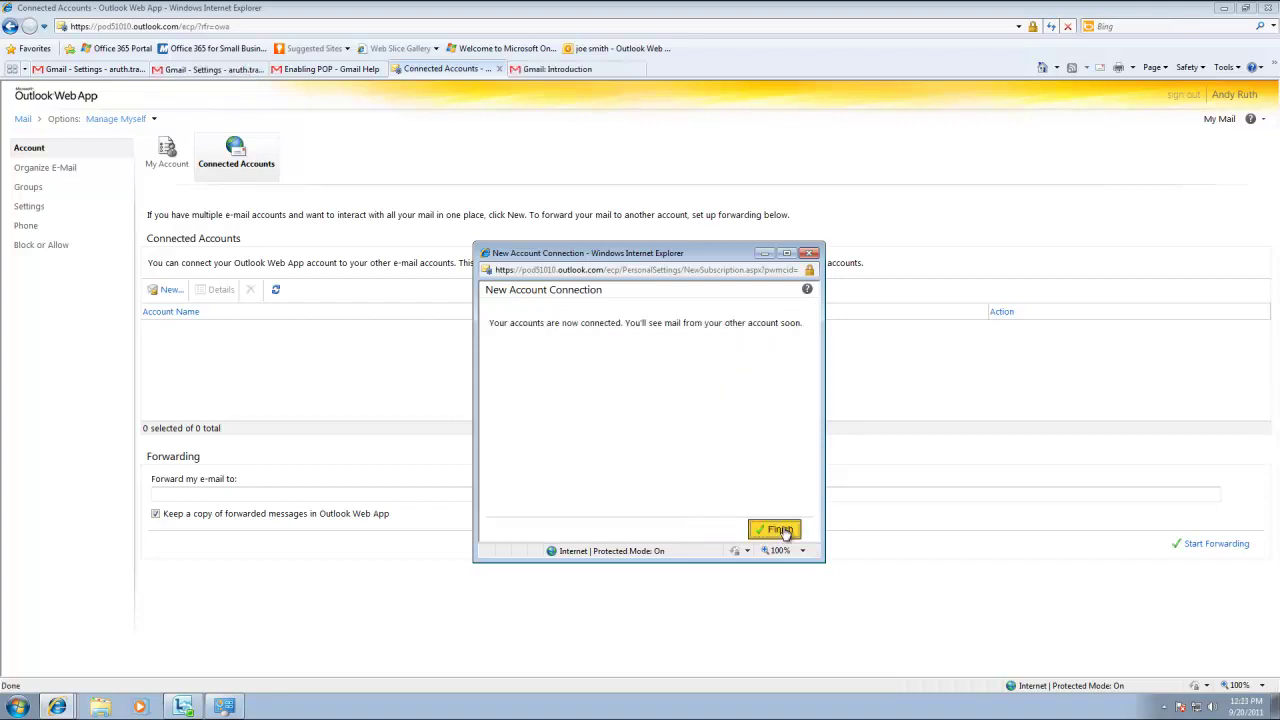
pyautogui.click(780, 530)
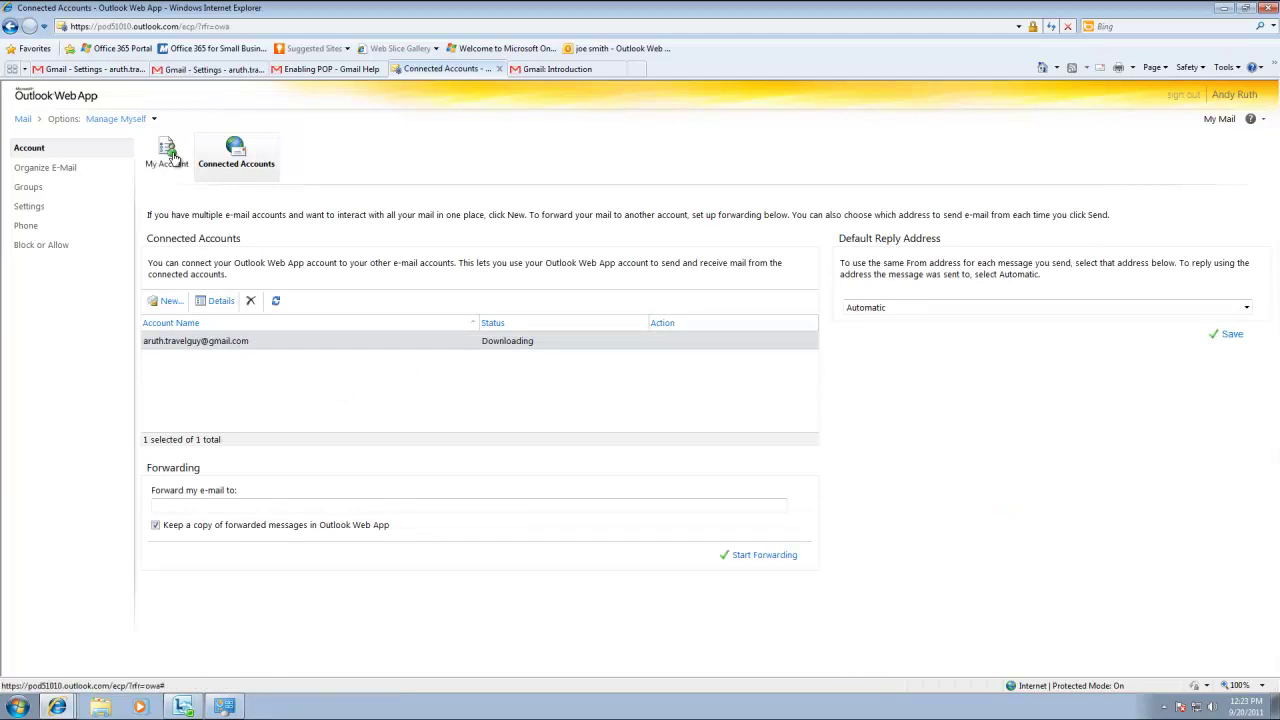
pyautogui.click(22, 119)
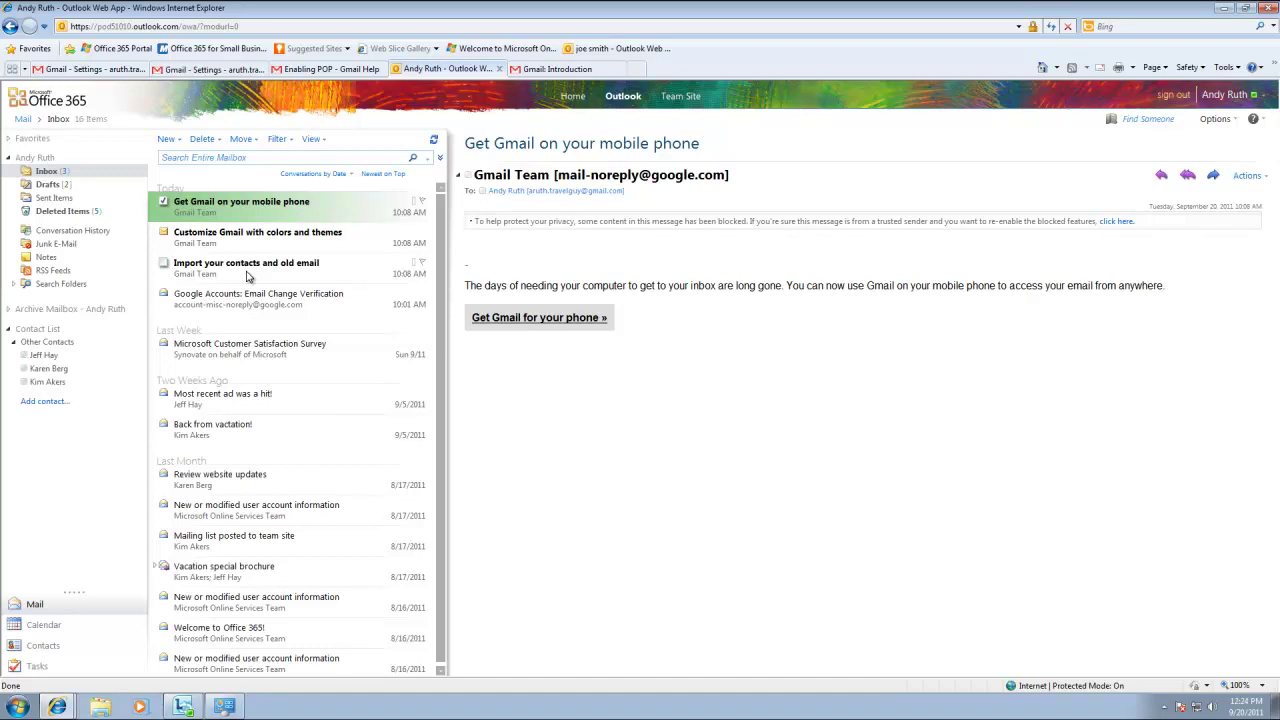
# Return to Connected Accounts and start connecting another e-mail account.
pyautogui.click(1237, 128)
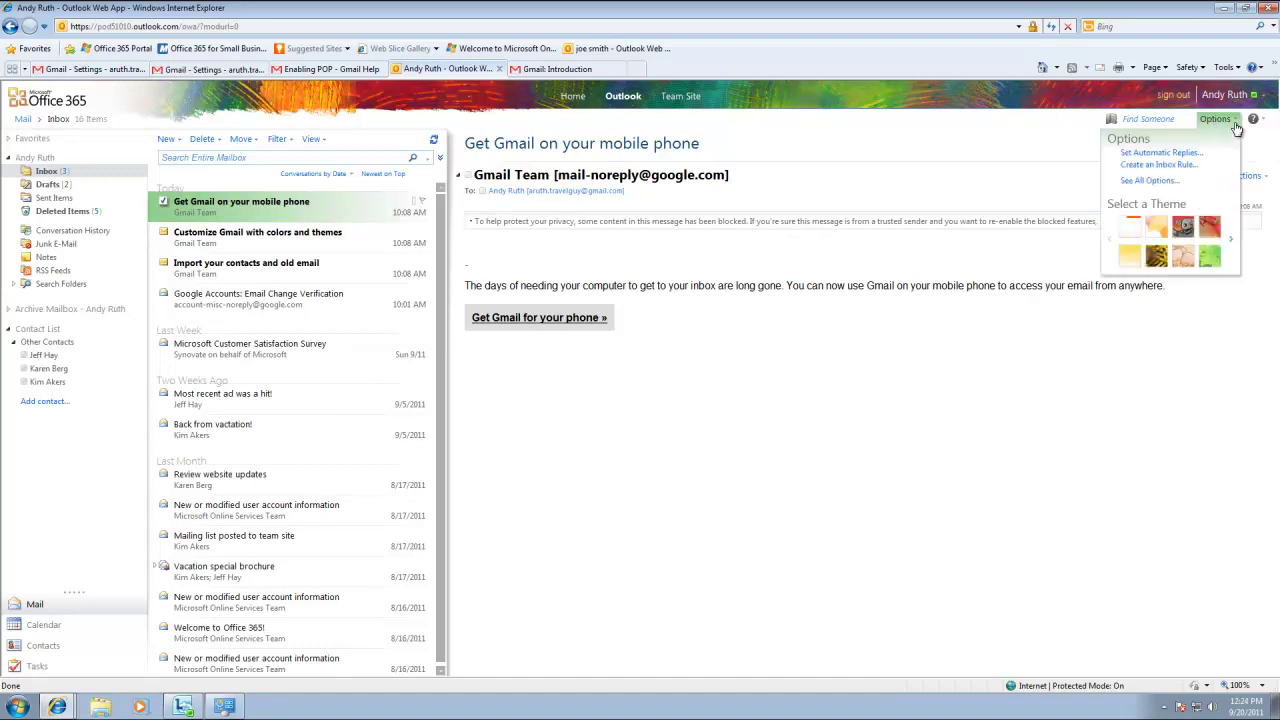
pyautogui.click(1165, 184)
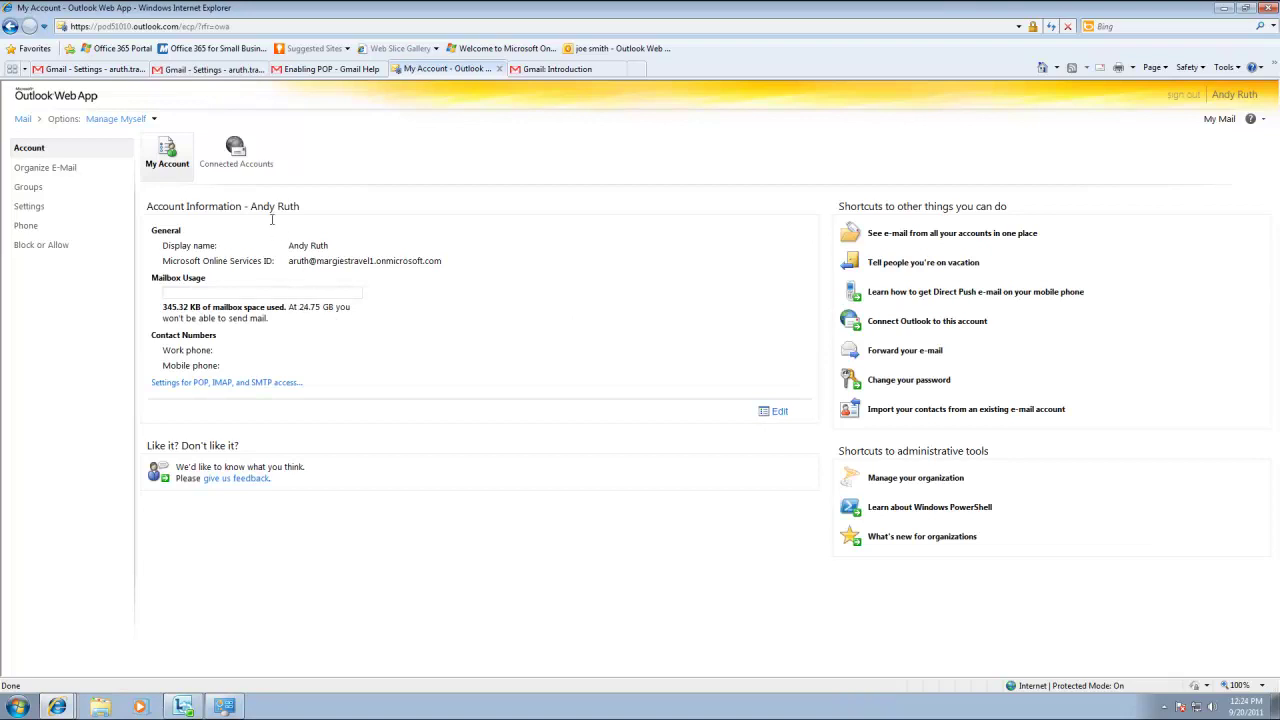
pyautogui.click(241, 165)
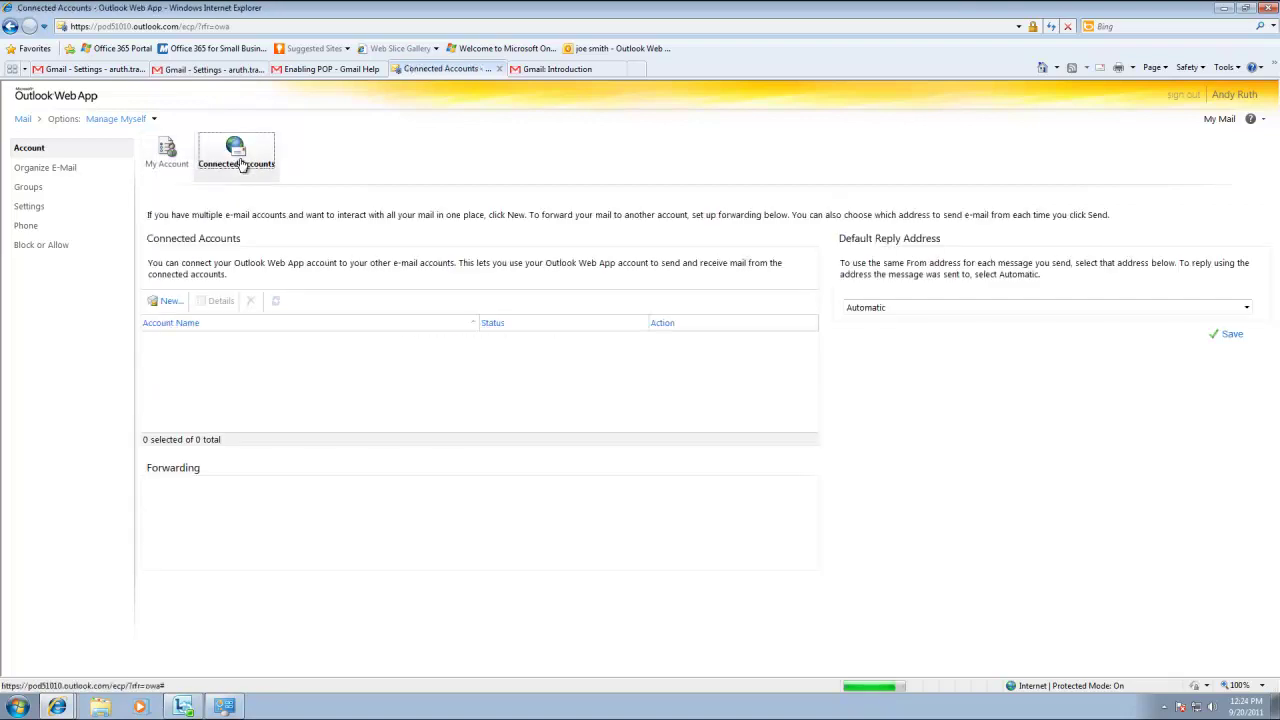
pyautogui.click(167, 303)
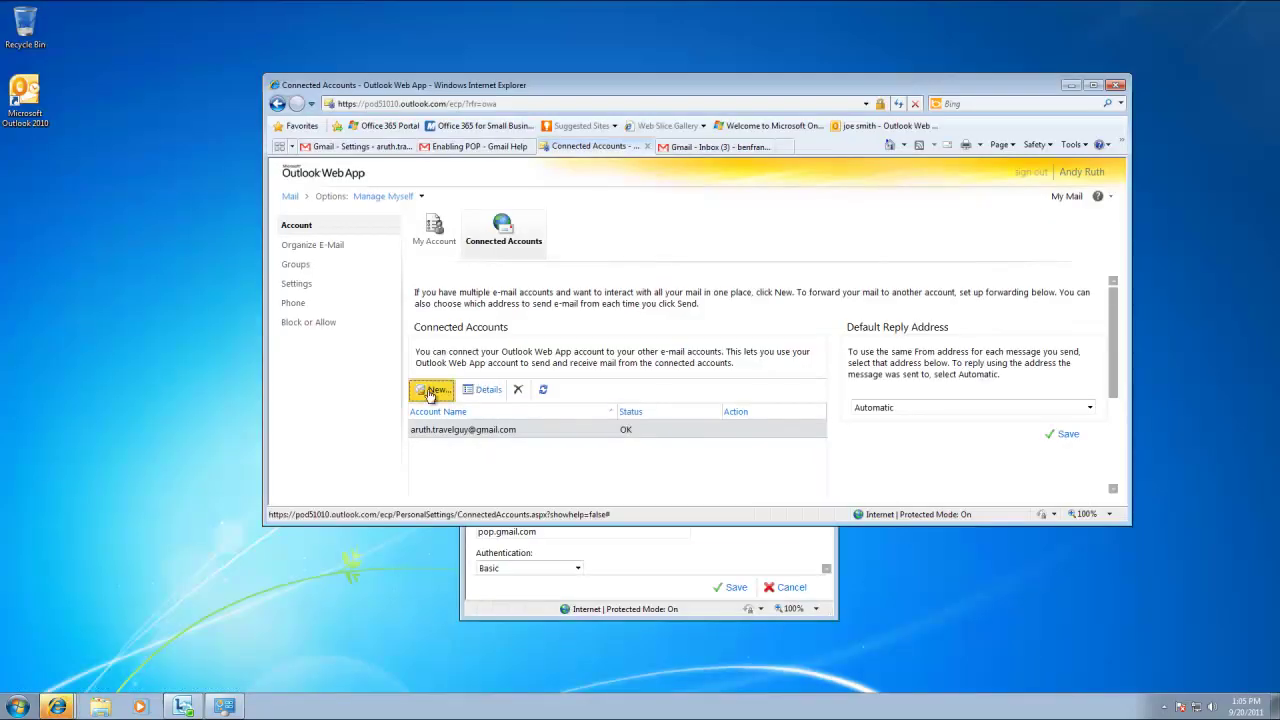
pyautogui.click(432, 391)
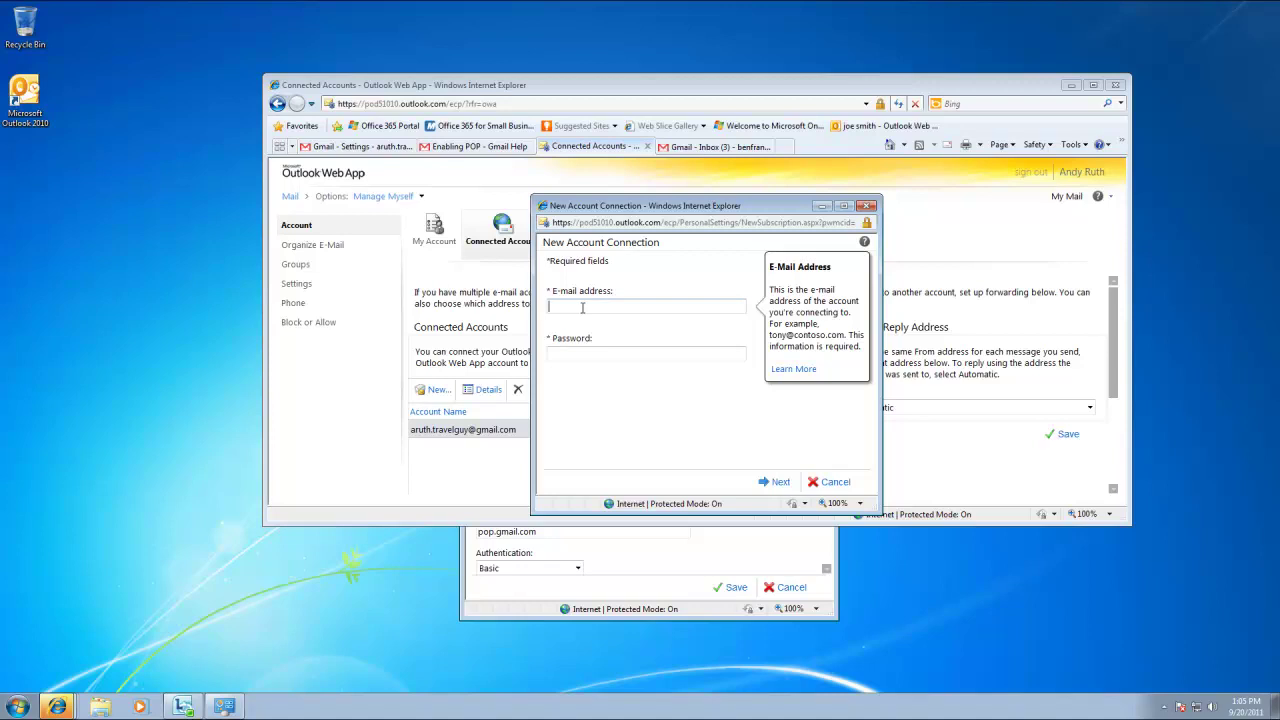
# Submit the second Gmail account's address, decline the unsecured connection, and open its Gmail inbox.
pyautogui.write('benf')
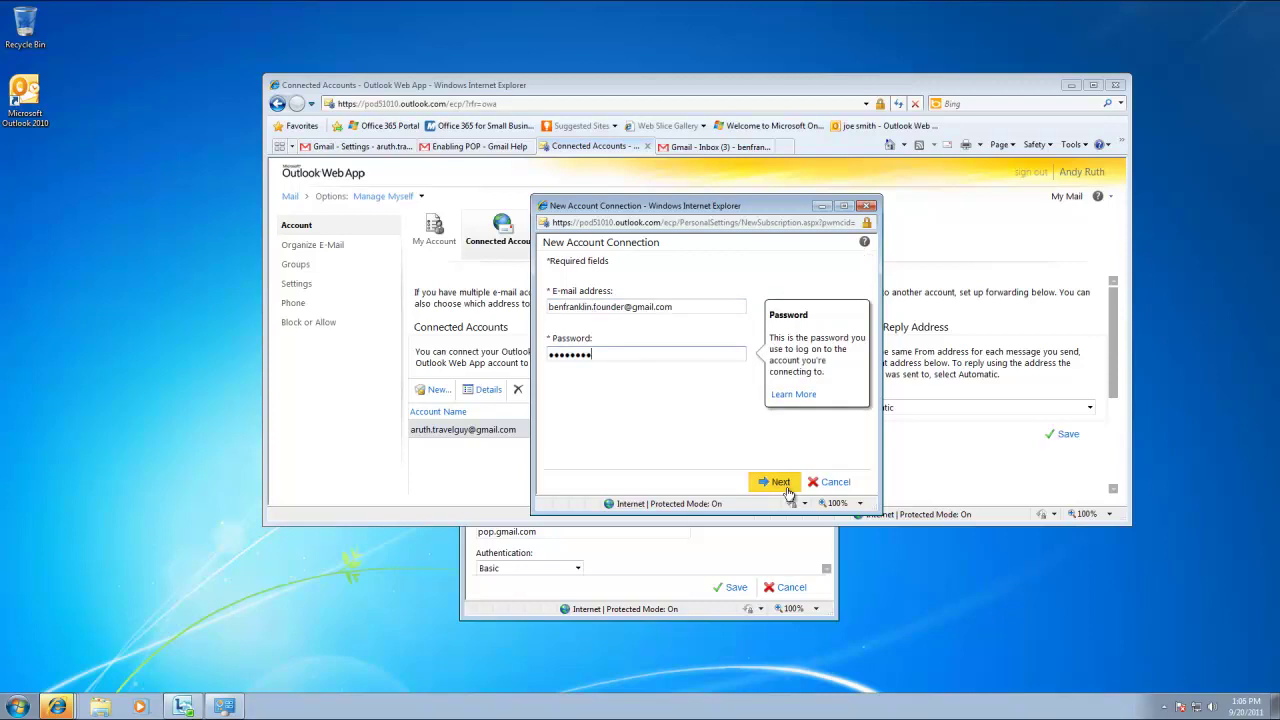
pyautogui.click(784, 488)
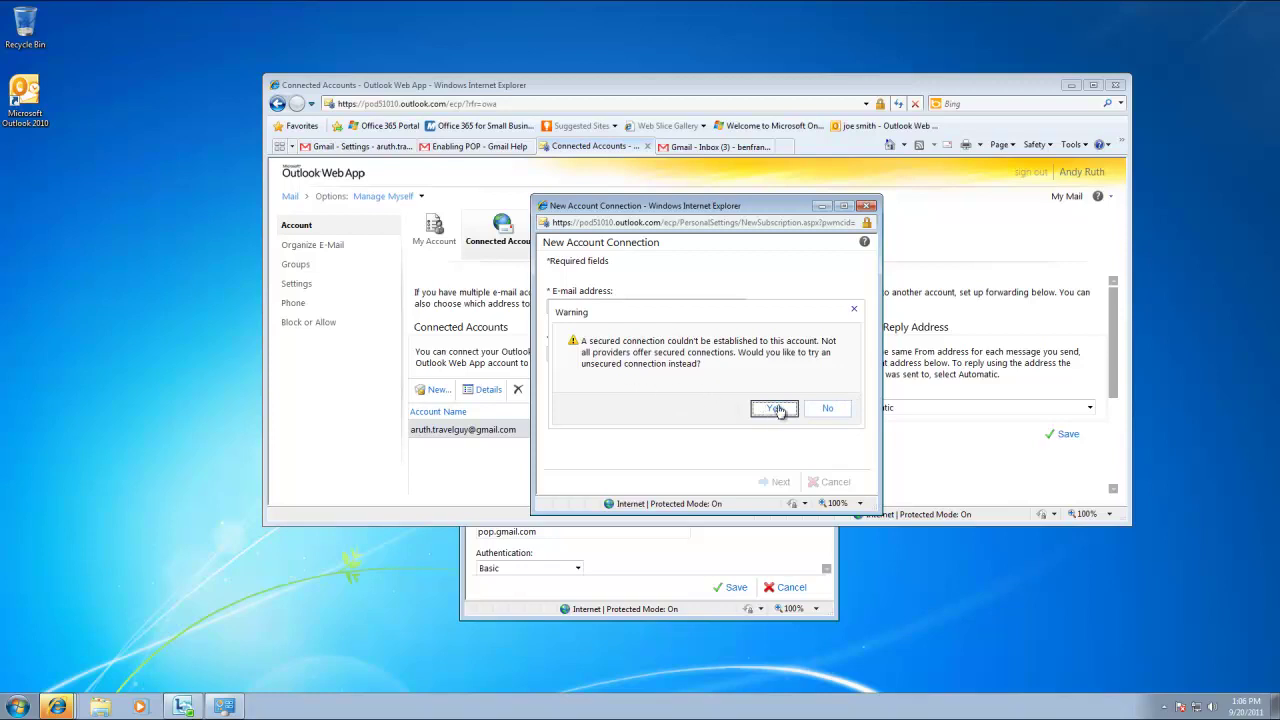
pyautogui.click(828, 409)
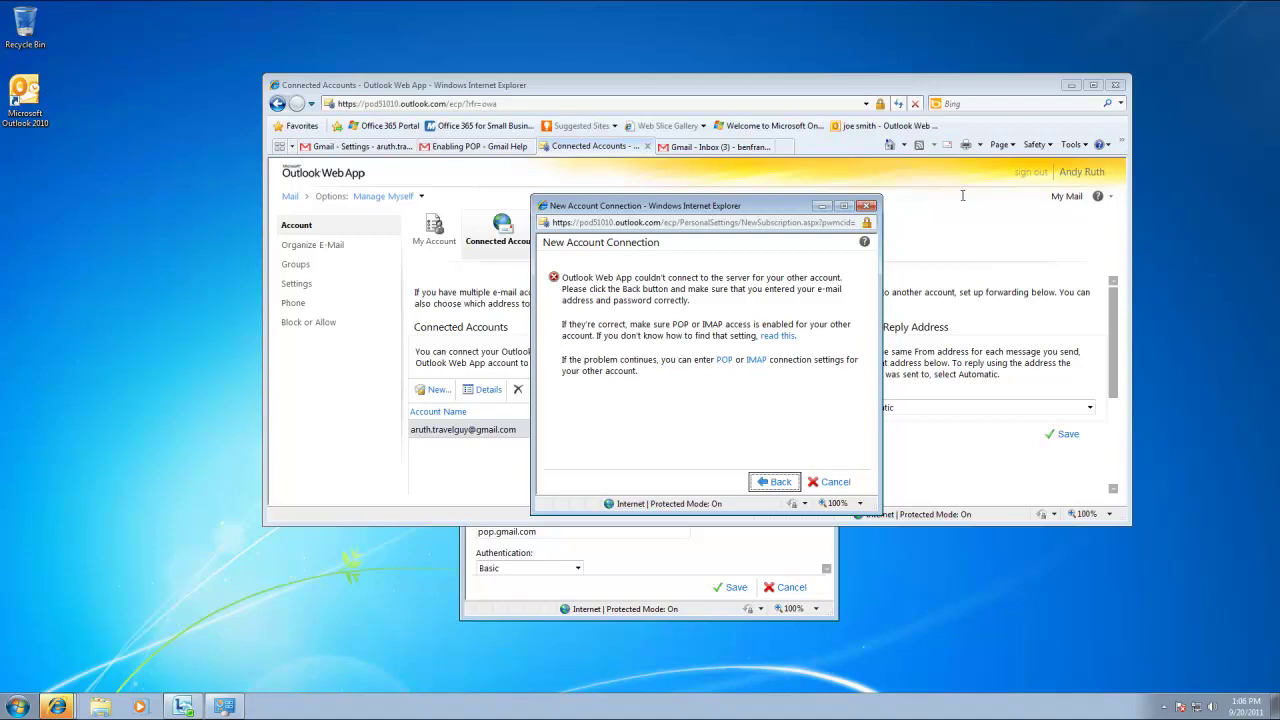
pyautogui.click(709, 147)
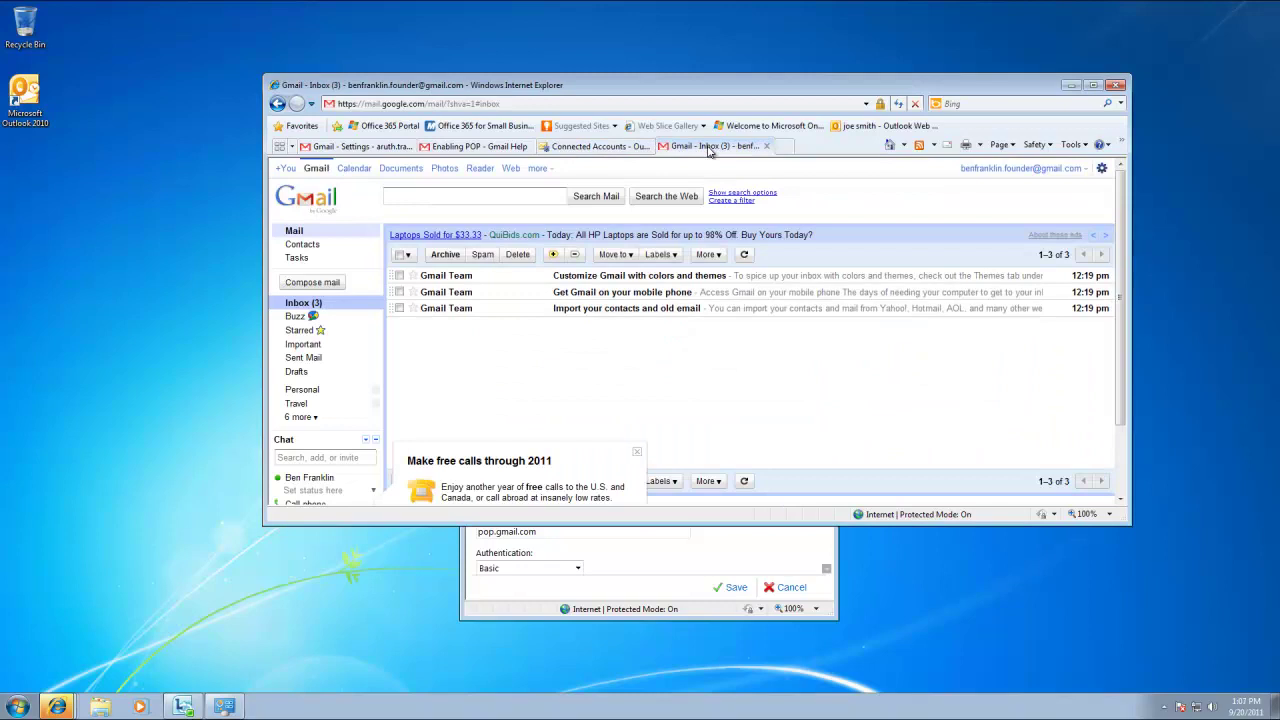
# Choose 'Enable POP for all mail' in Gmail's Forwarding and POP/IMAP settings.
pyautogui.click(1101, 170)
pyautogui.click(1075, 194)
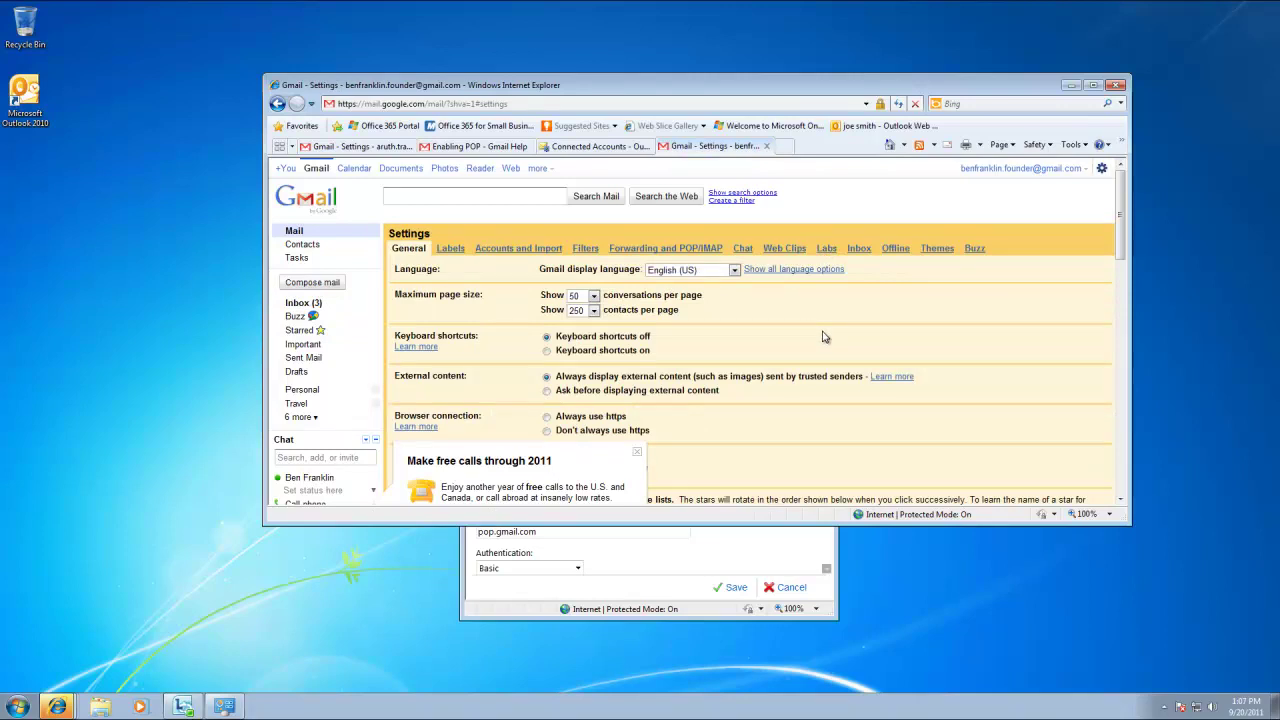
pyautogui.click(692, 249)
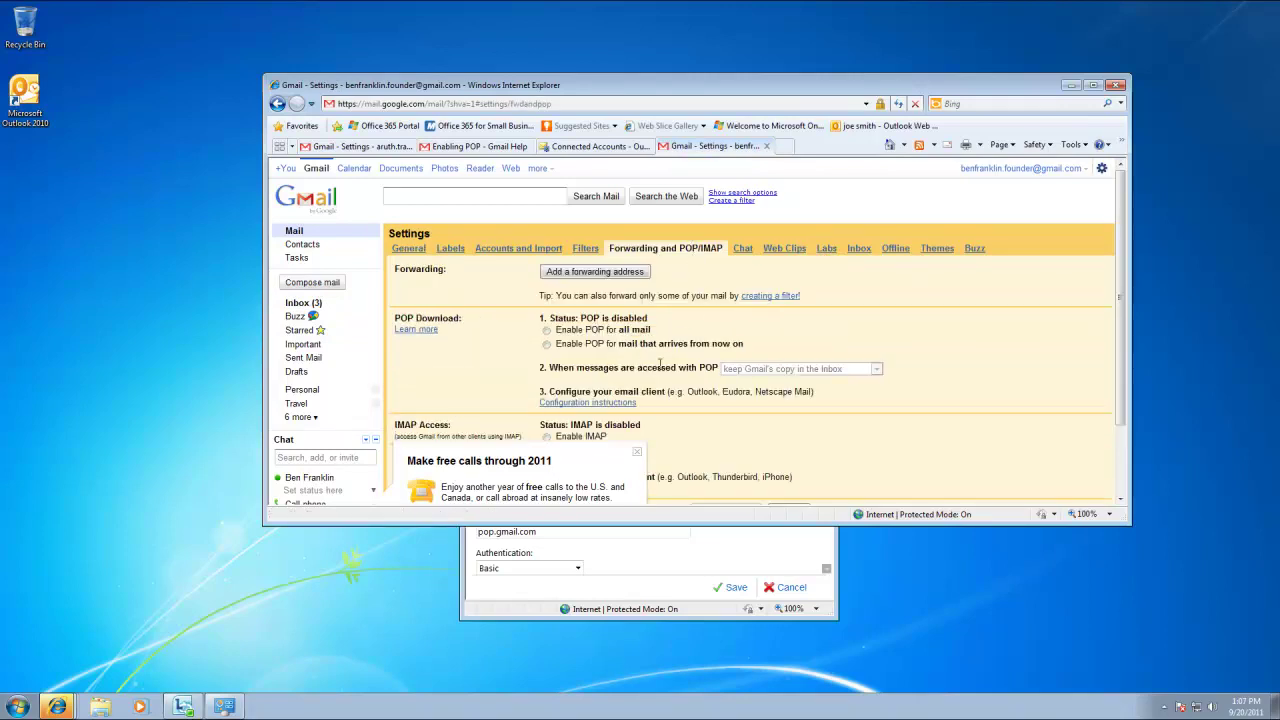
pyautogui.scroll(-1, 652, 366)
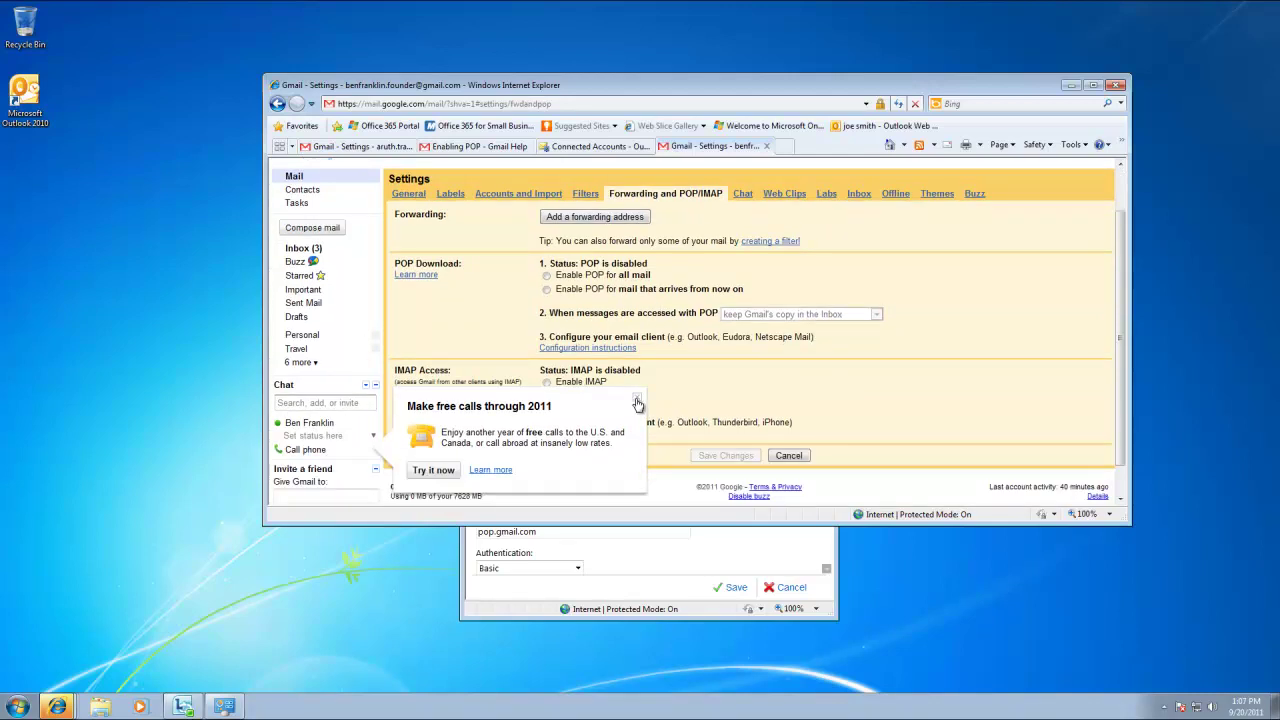
pyautogui.click(637, 401)
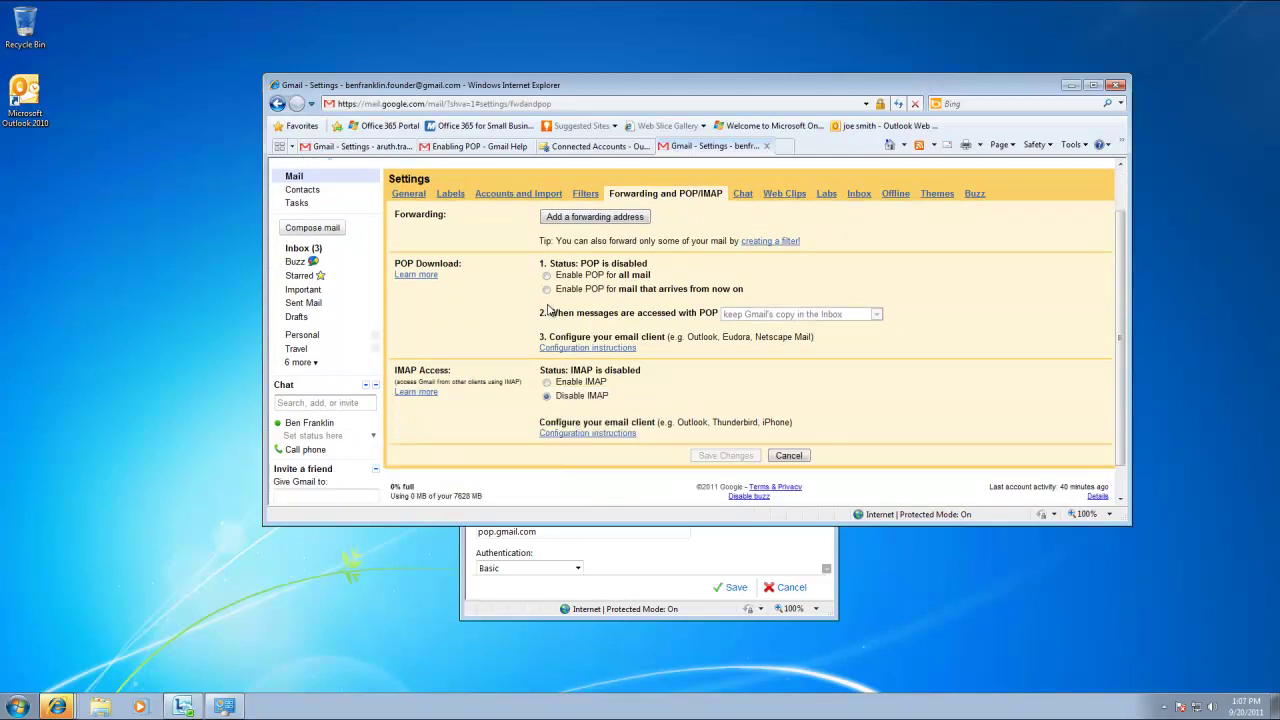
pyautogui.click(547, 276)
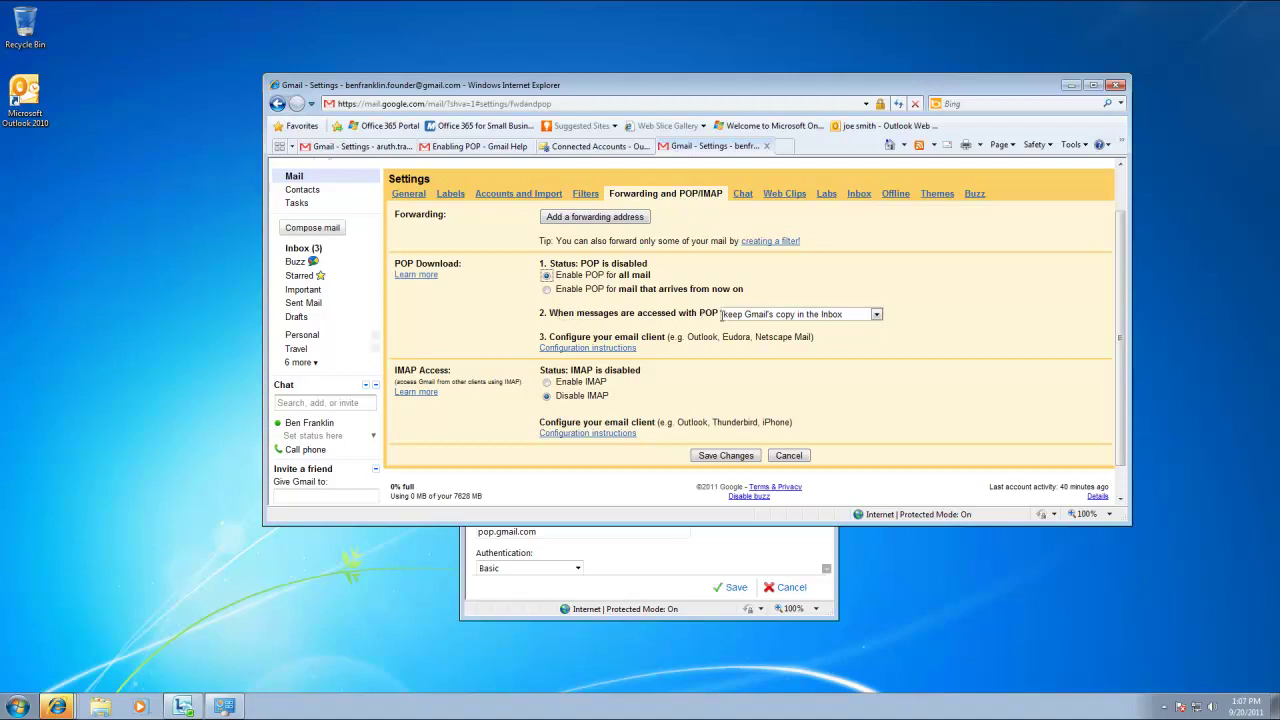
# Save the Gmail POP settings, connect the second Gmail account in Outlook, and return to Mail.
pyautogui.click(743, 457)
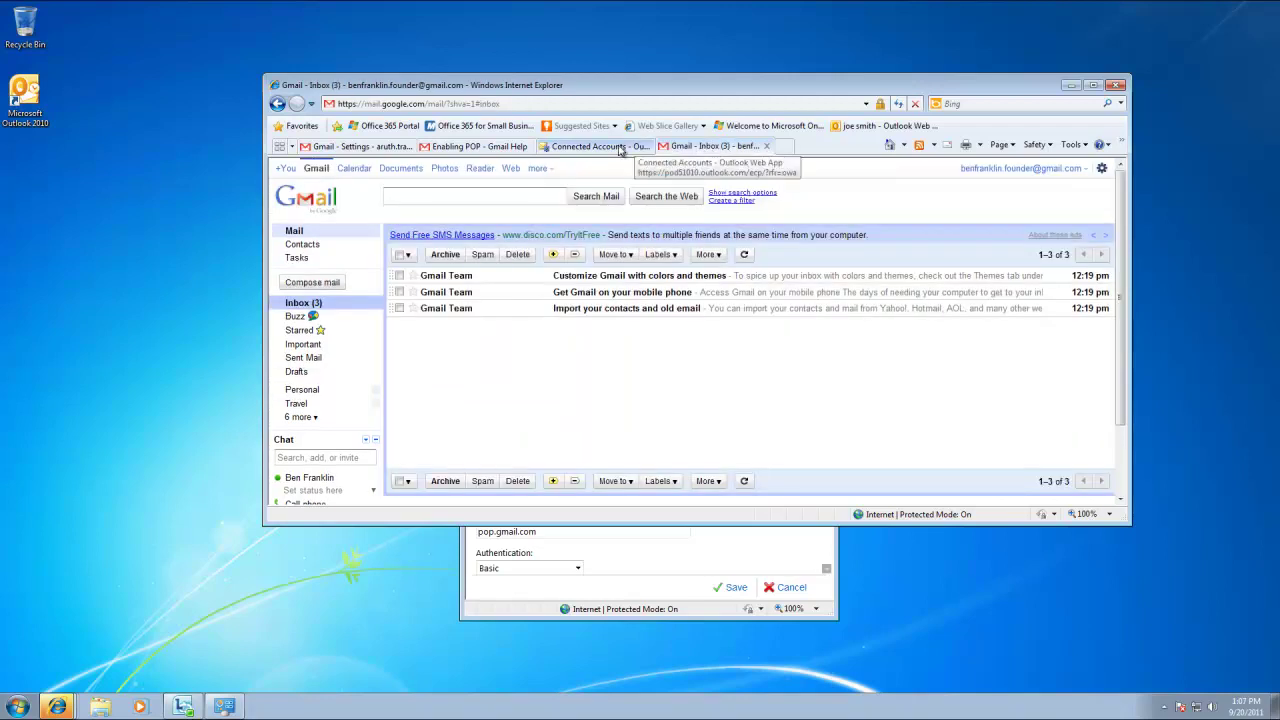
pyautogui.click(620, 148)
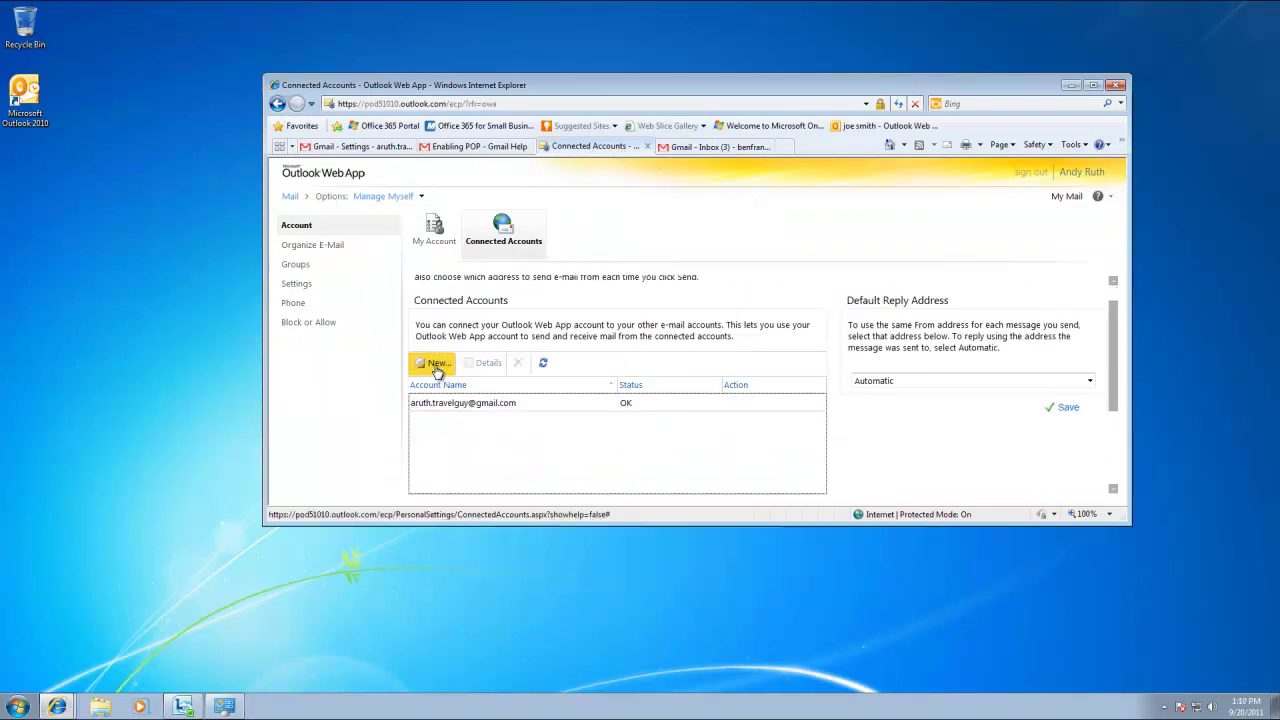
pyautogui.click(436, 364)
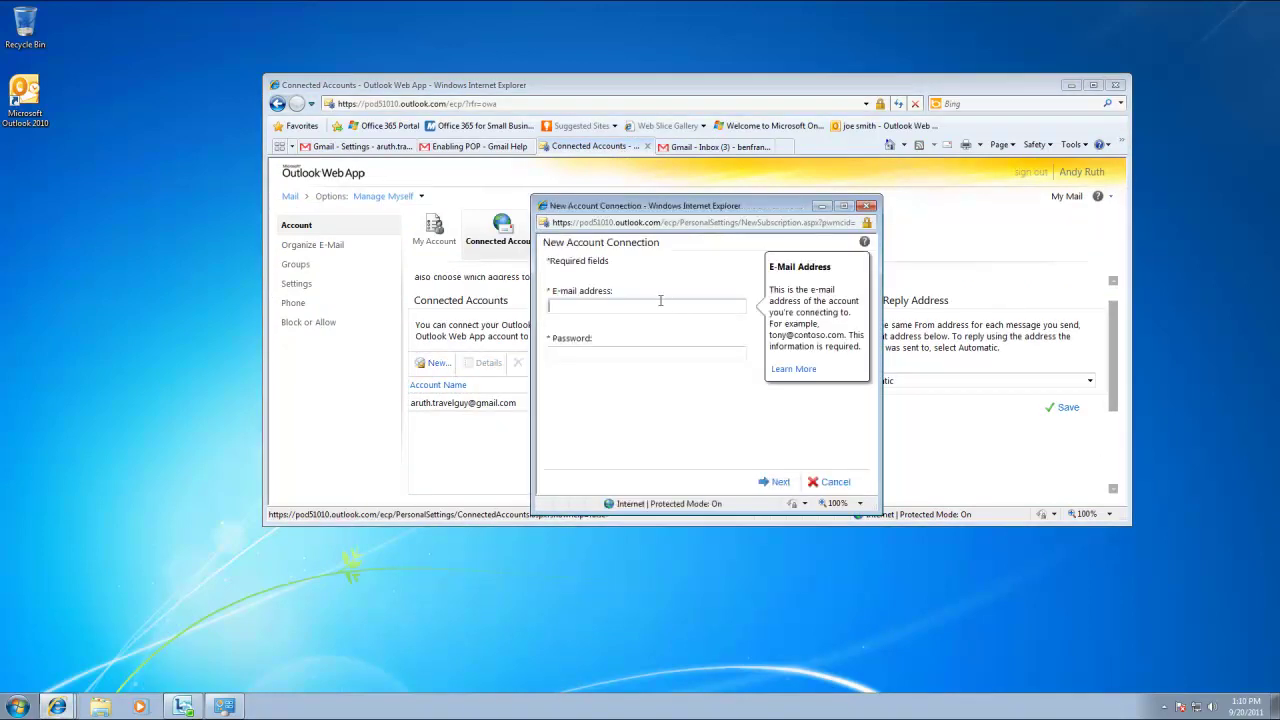
pyautogui.write('********')
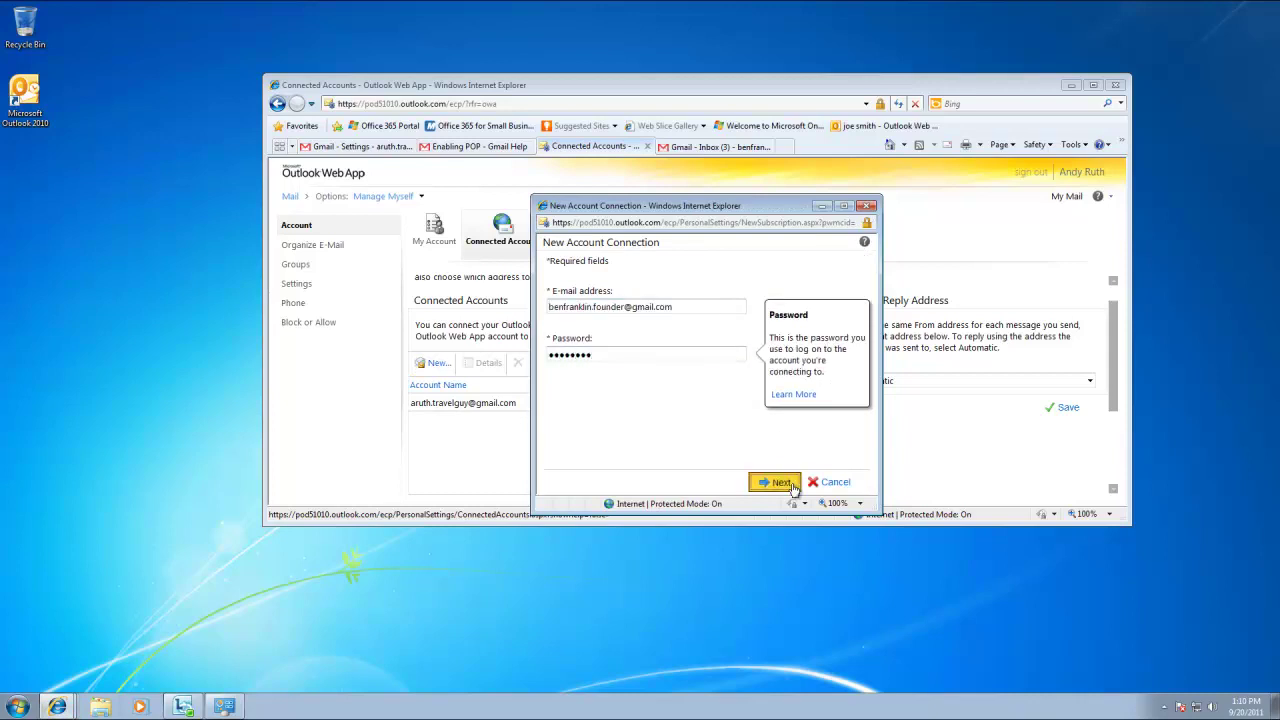
pyautogui.click(790, 483)
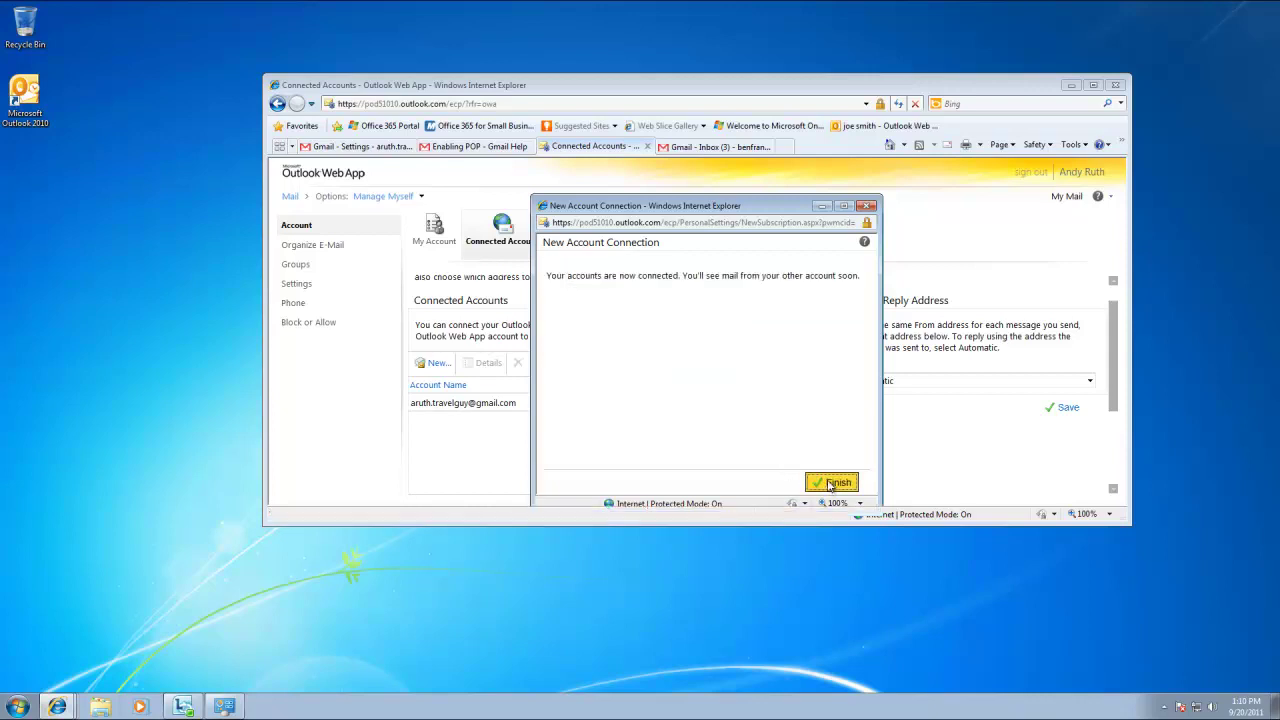
pyautogui.click(826, 481)
pyautogui.click(292, 198)
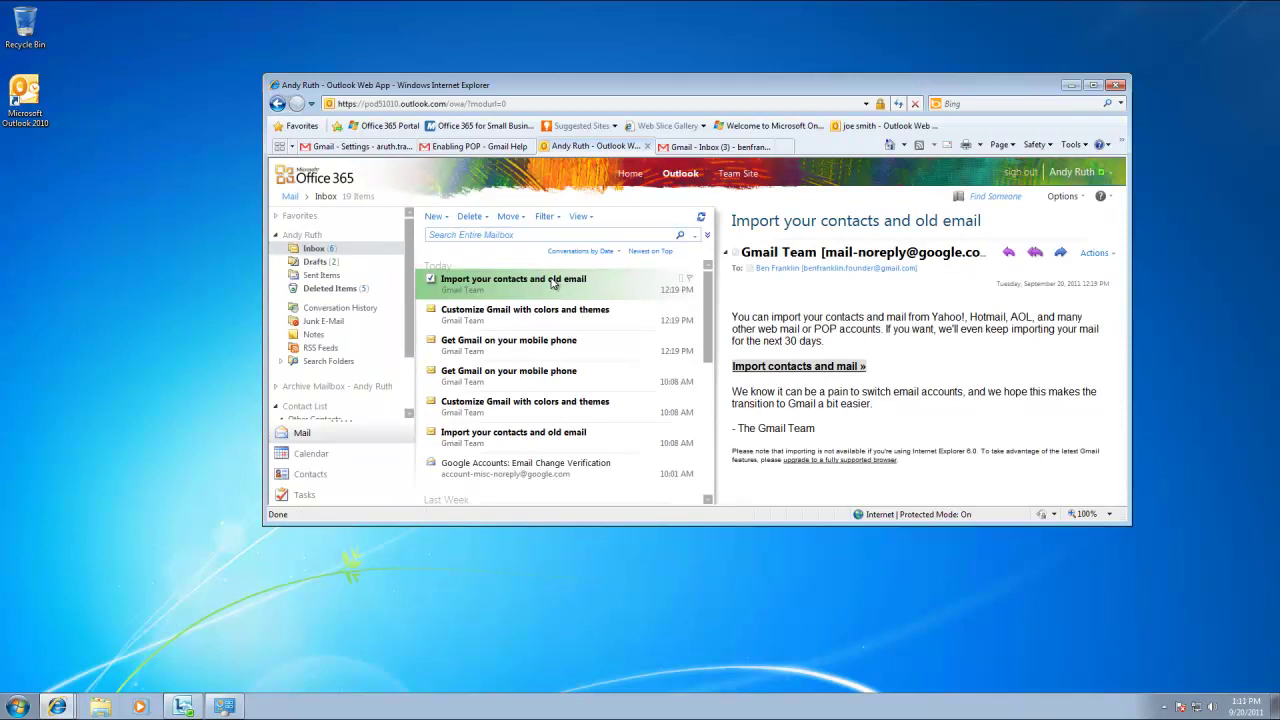
# Start a new inbox rule from the mailbox options and show all its settings.
pyautogui.click(1064, 197)
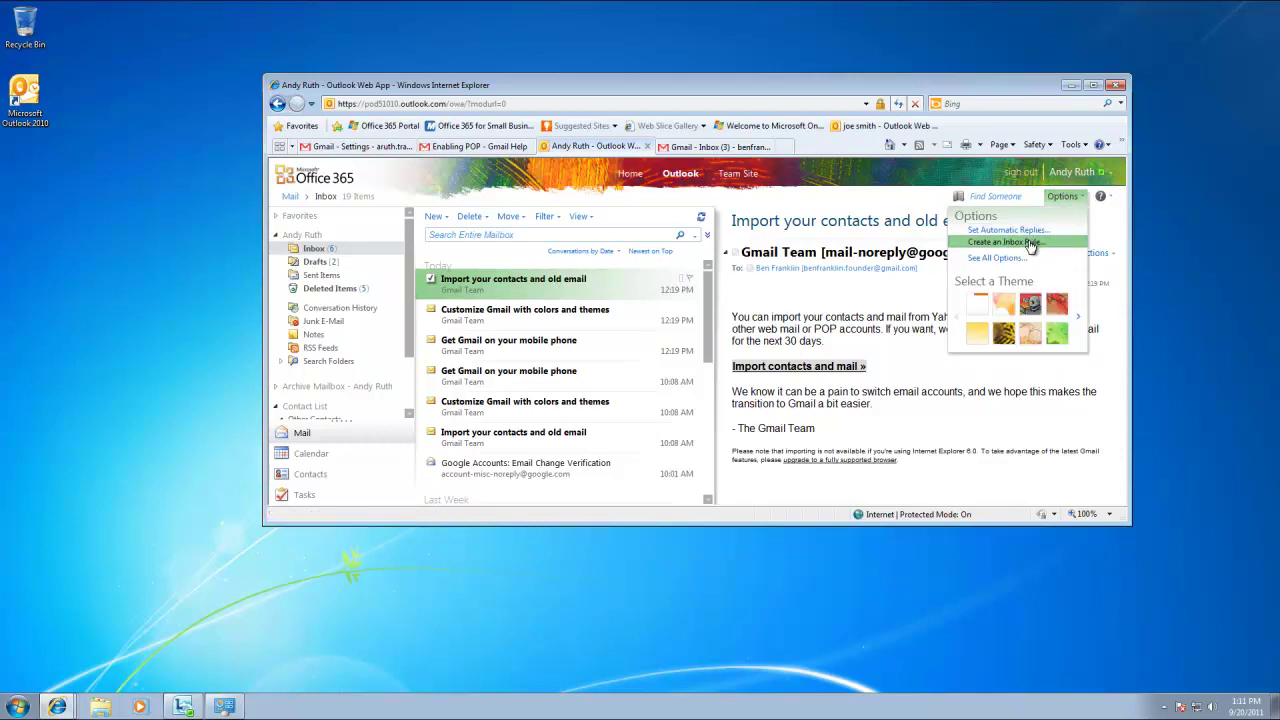
pyautogui.click(1031, 244)
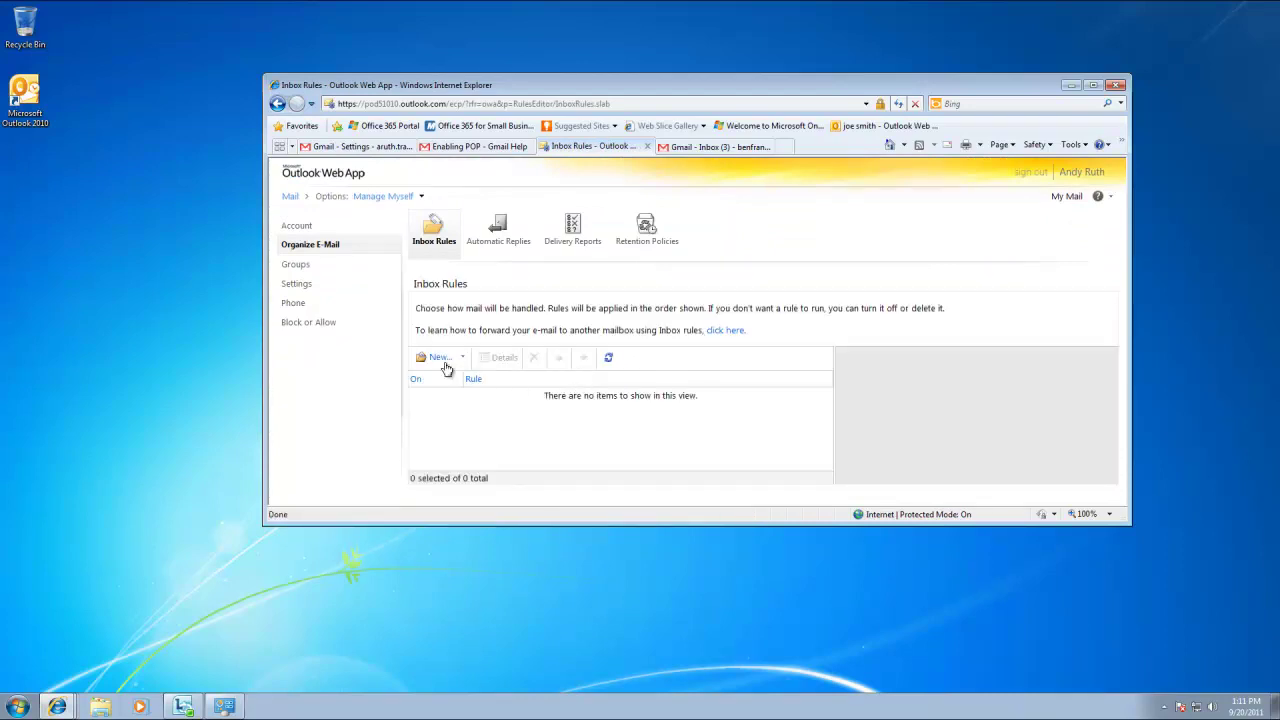
pyautogui.click(437, 357)
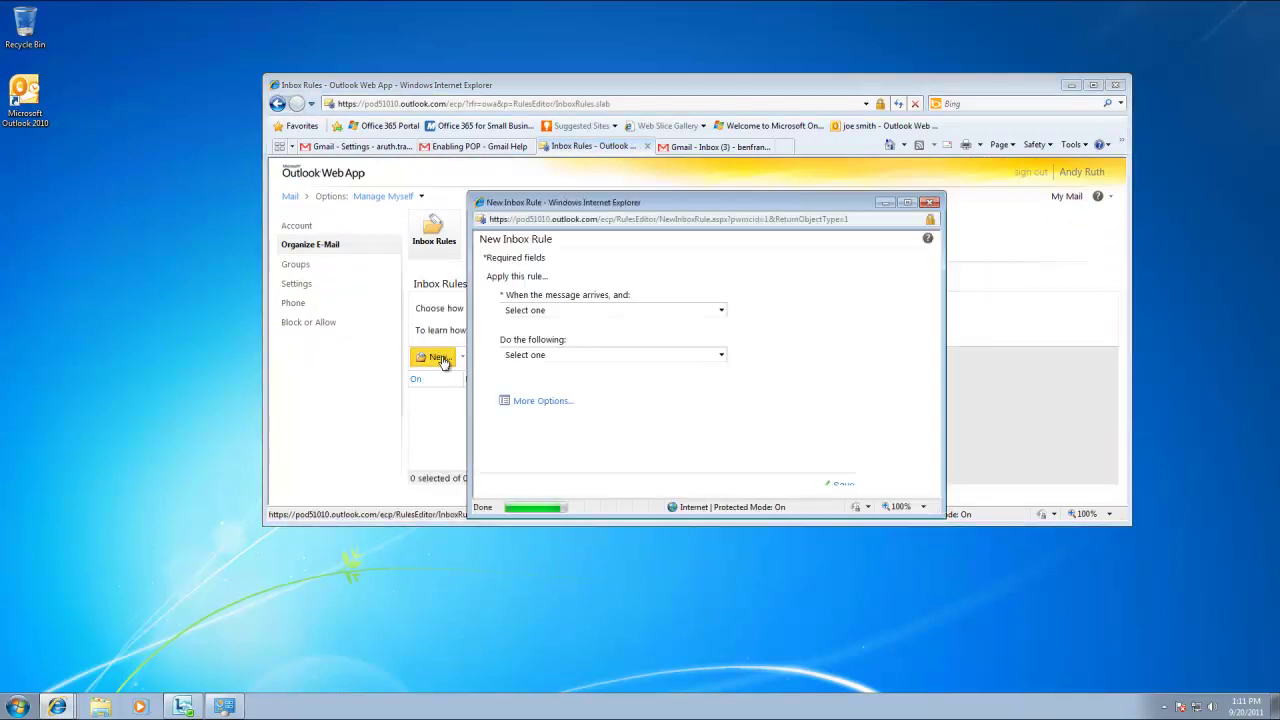
pyautogui.click(673, 312)
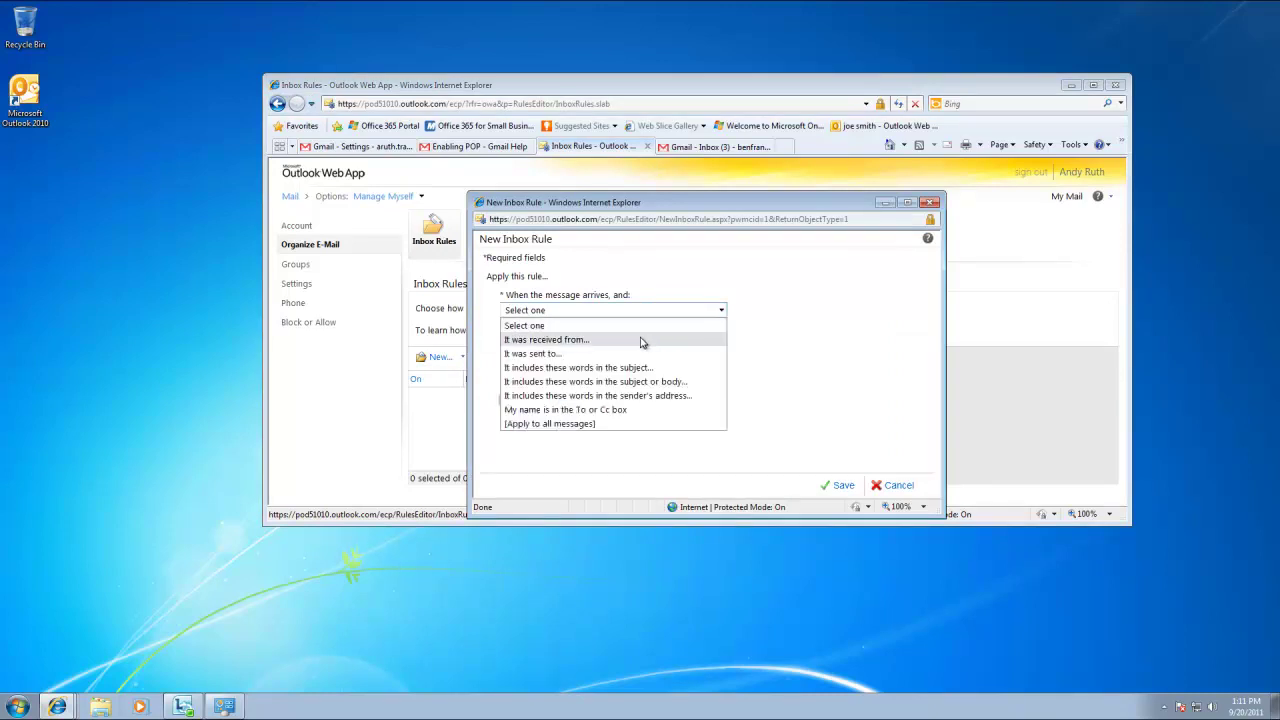
pyautogui.click(880, 343)
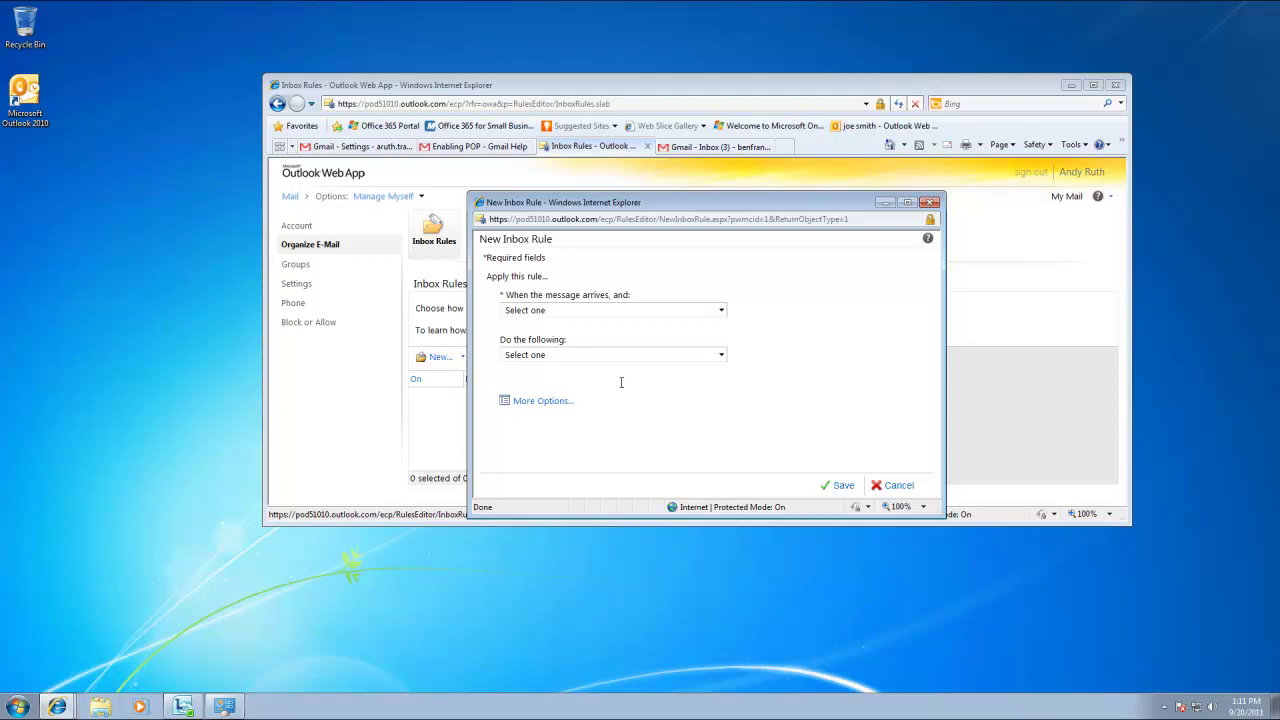
pyautogui.click(545, 401)
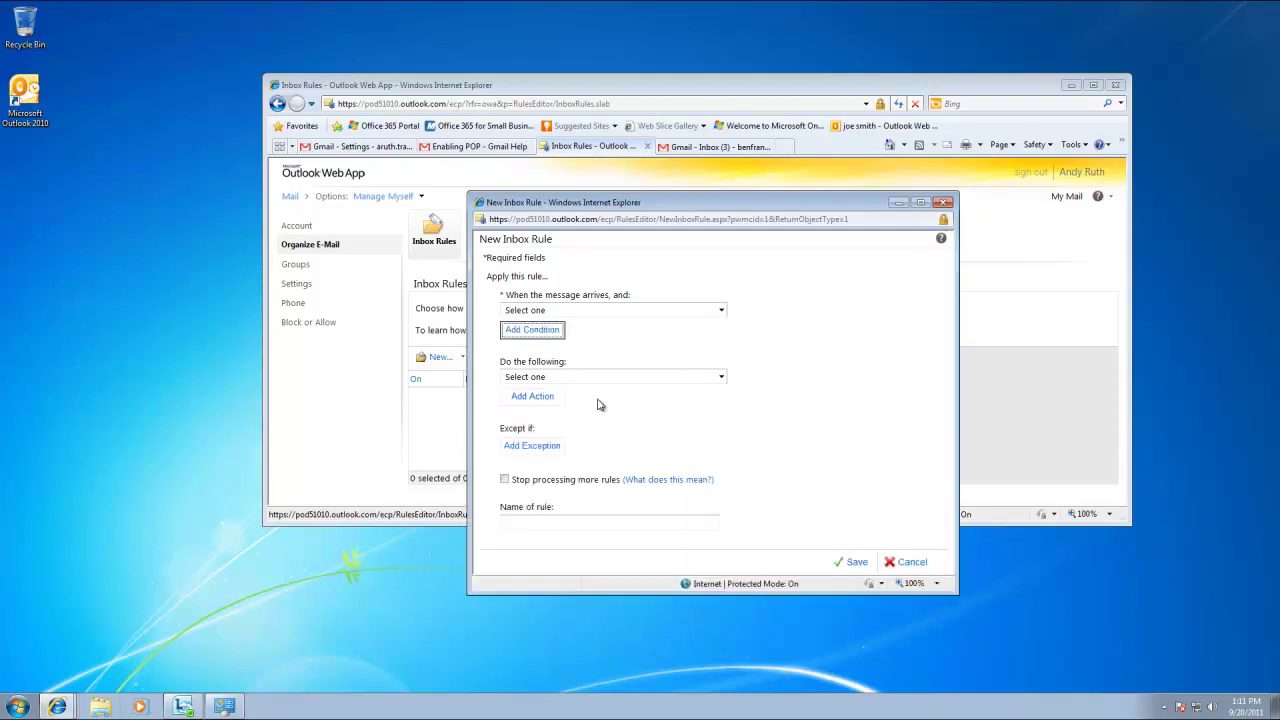
# Set the rule condition to mail received through the second Gmail account.
pyautogui.click(722, 312)
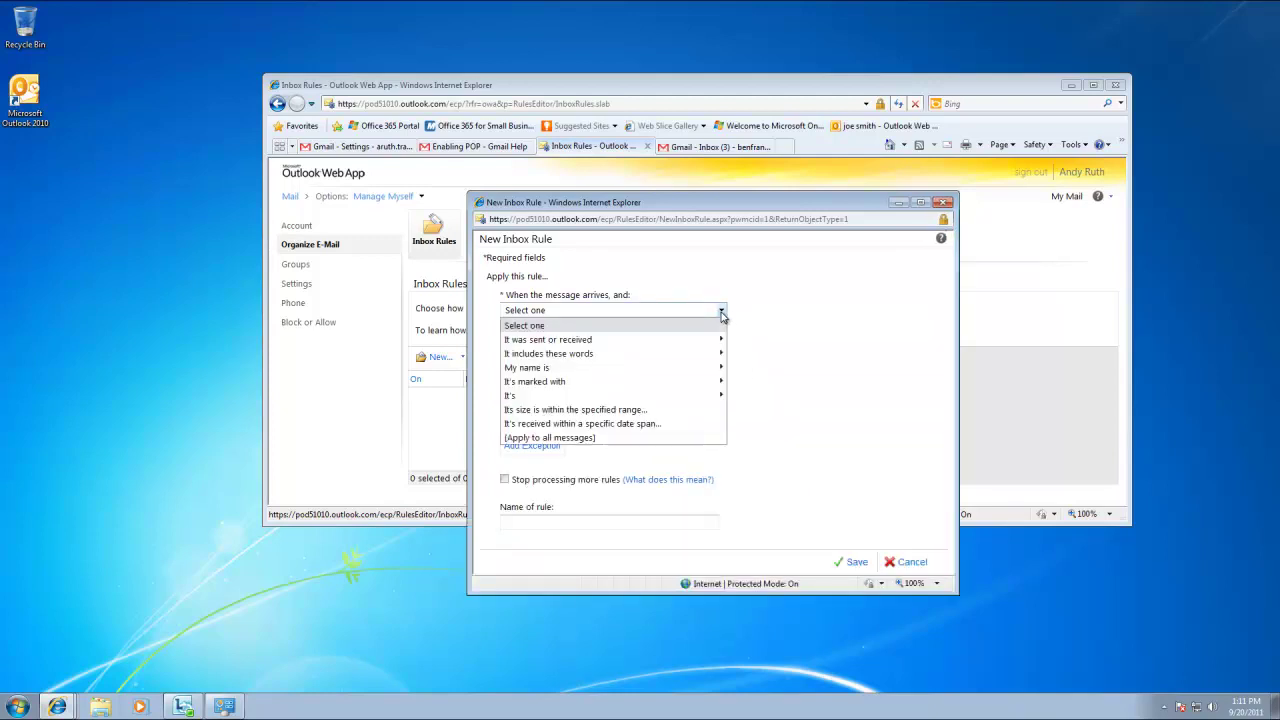
pyautogui.moveTo(686, 345)
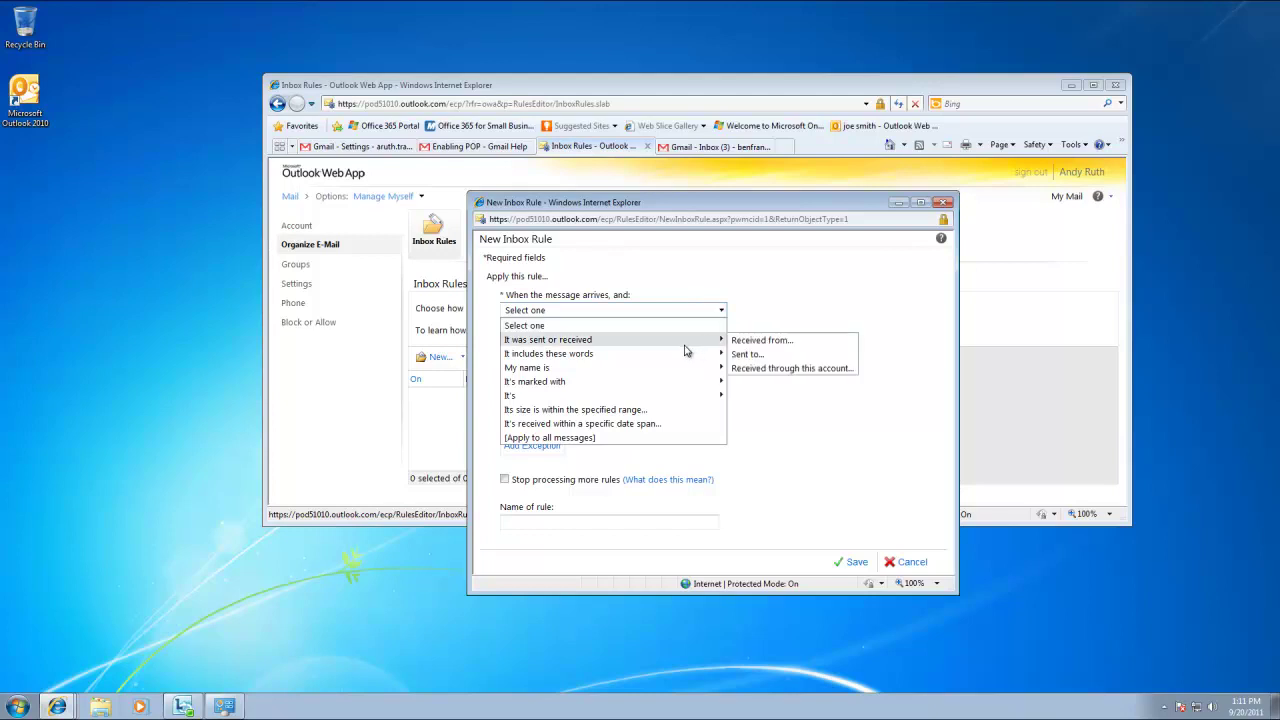
pyautogui.click(789, 369)
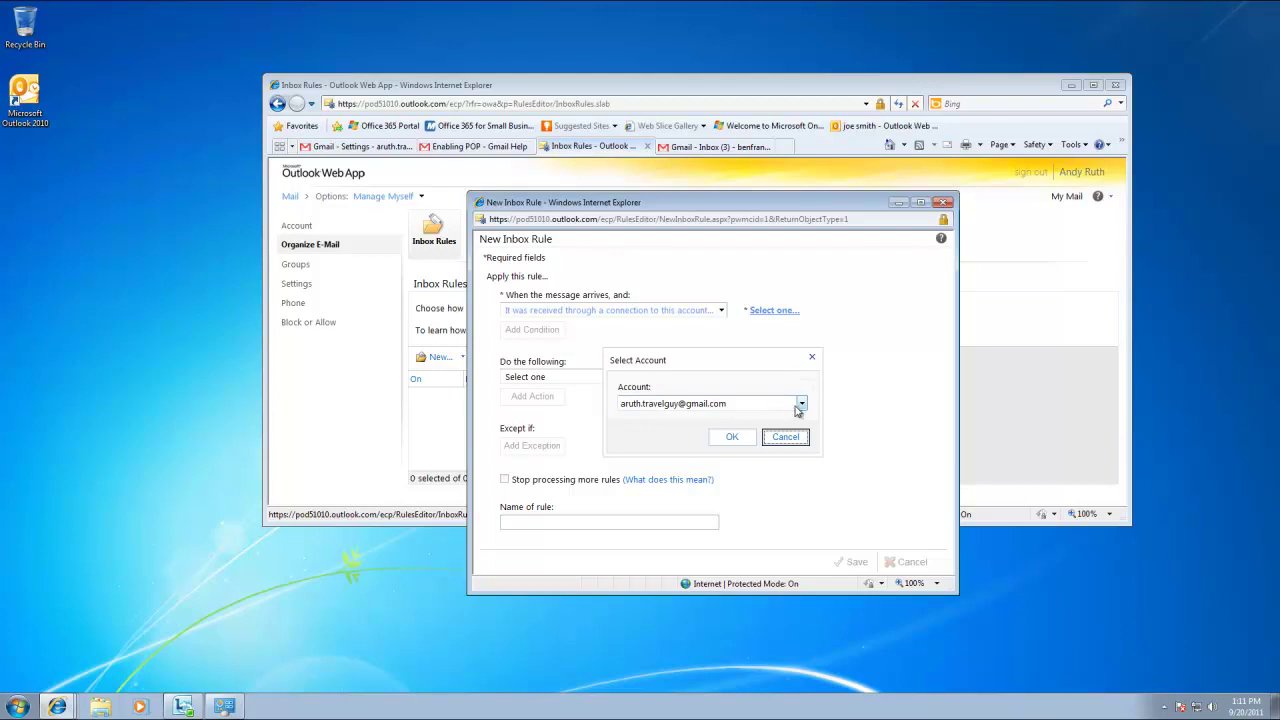
pyautogui.click(801, 404)
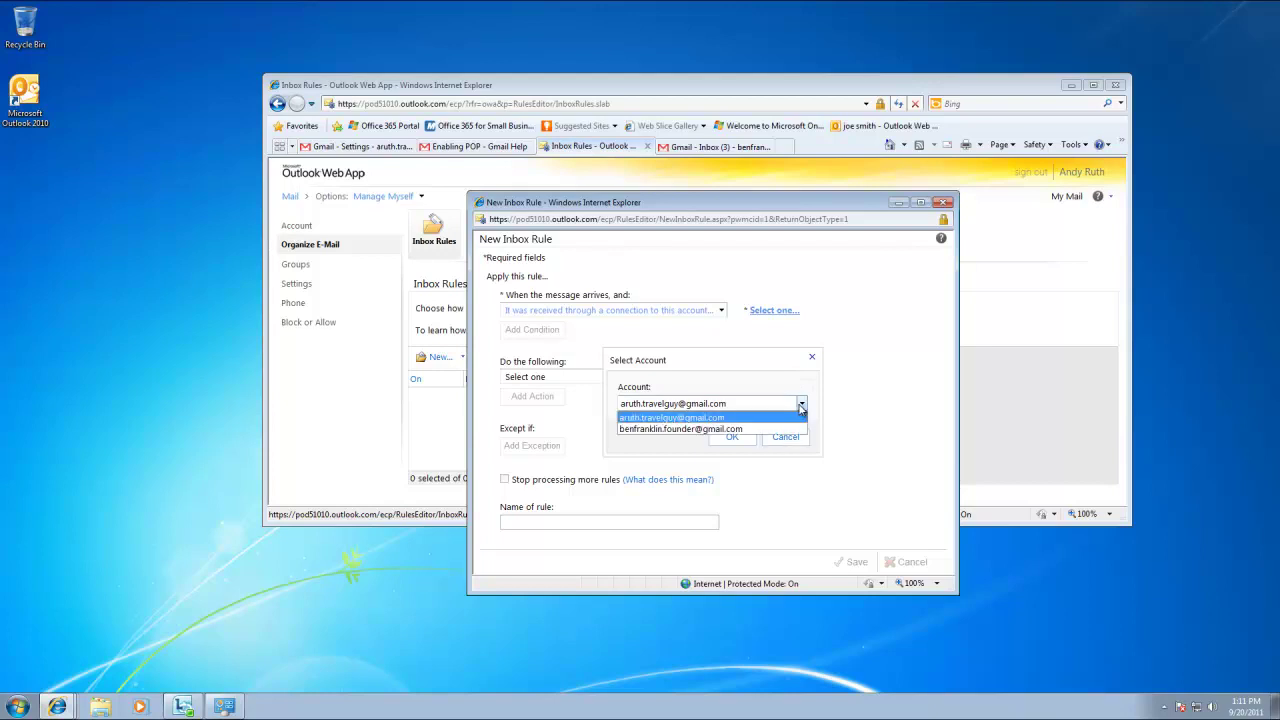
pyautogui.click(744, 429)
pyautogui.click(732, 438)
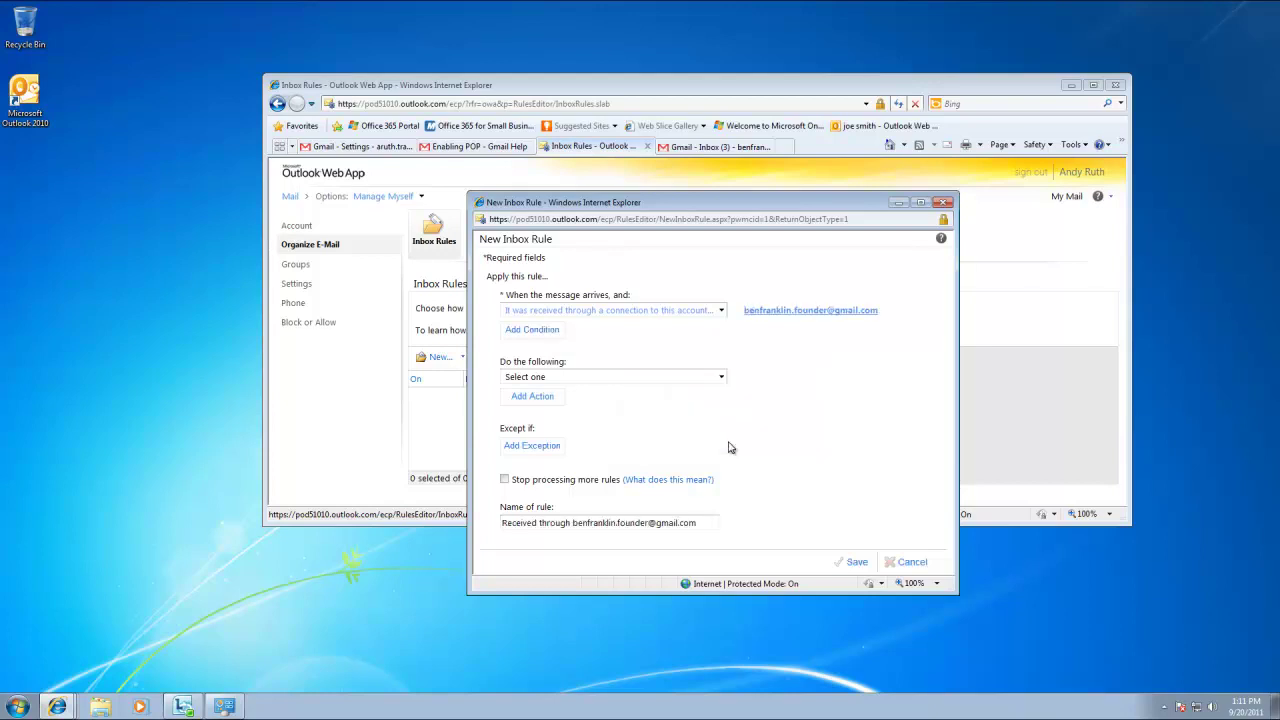
pyautogui.click(719, 378)
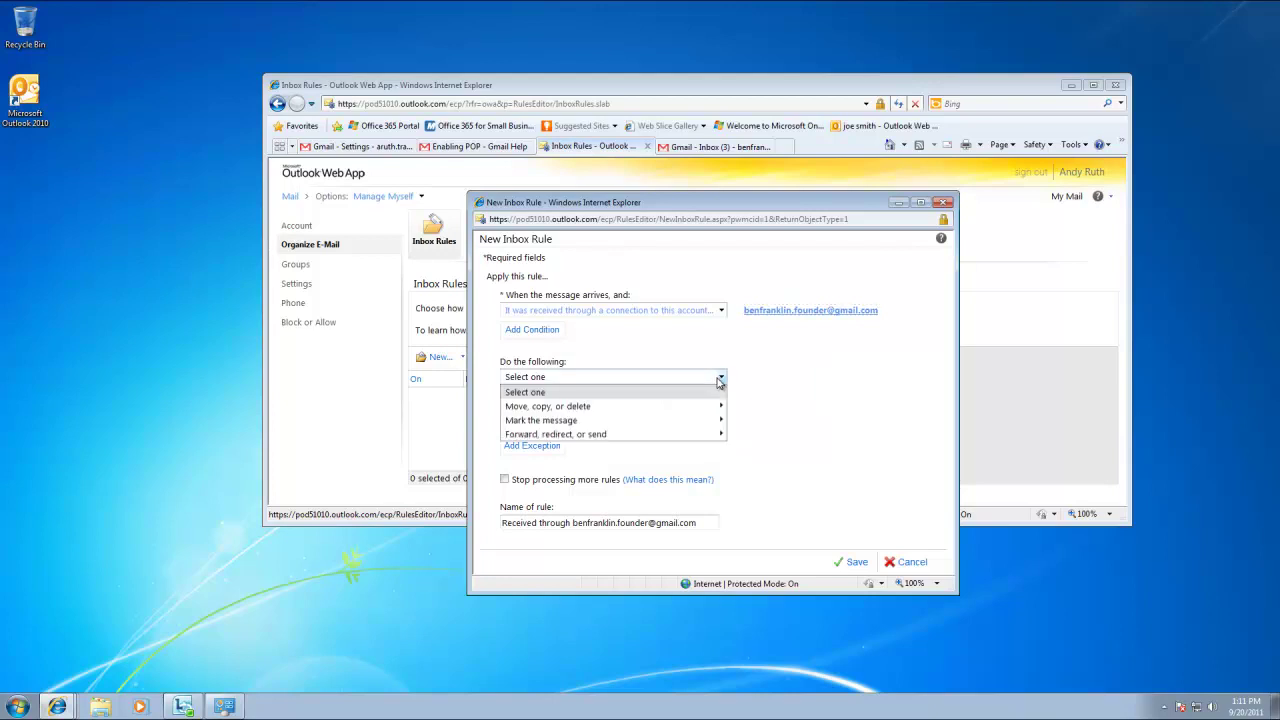